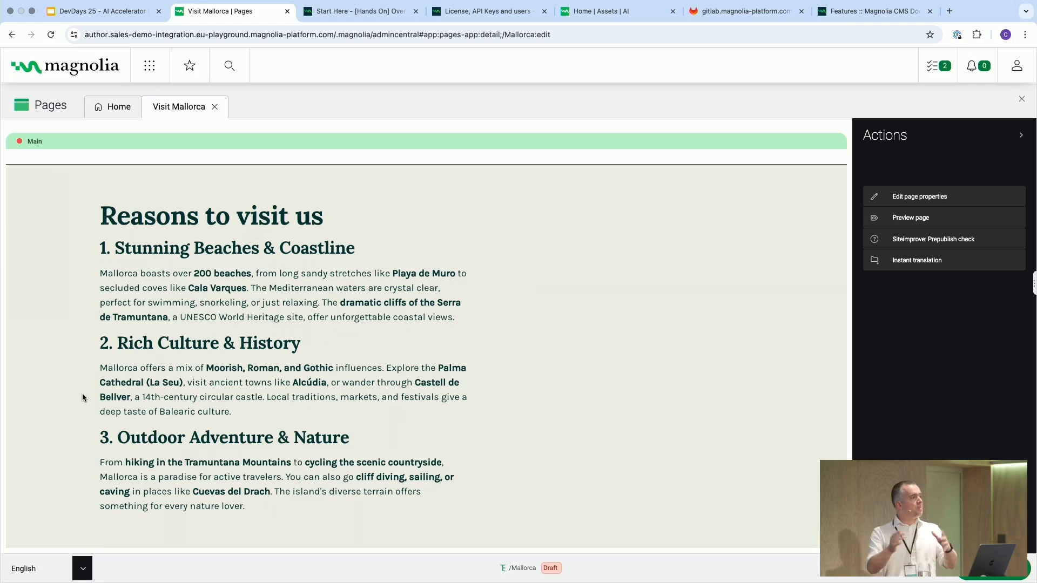
# - Open the History Fan segment from the Mallorca folder in the Segments app to view its description
pyautogui.click(149, 65)
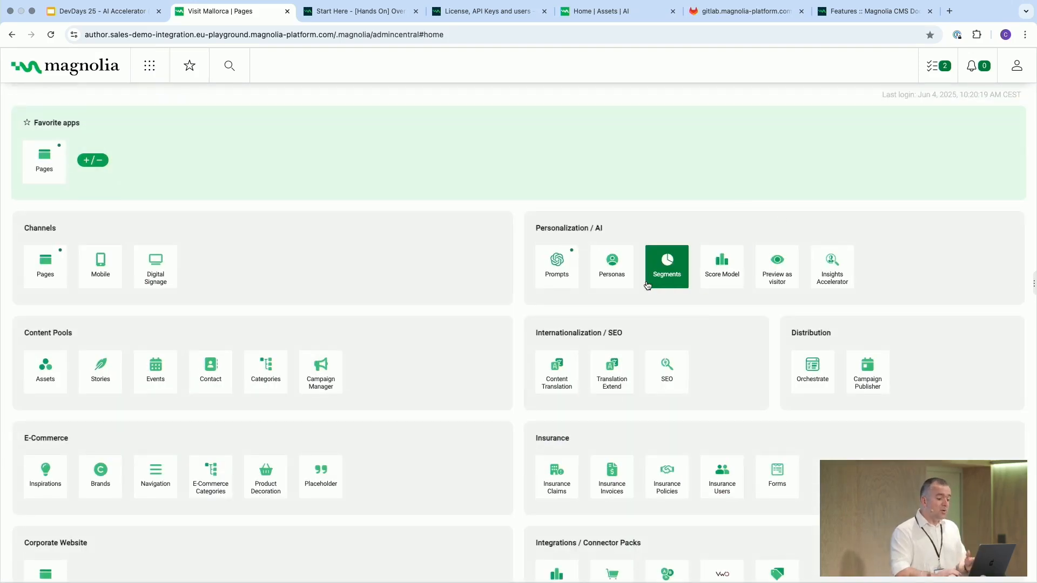
pyautogui.click(672, 285)
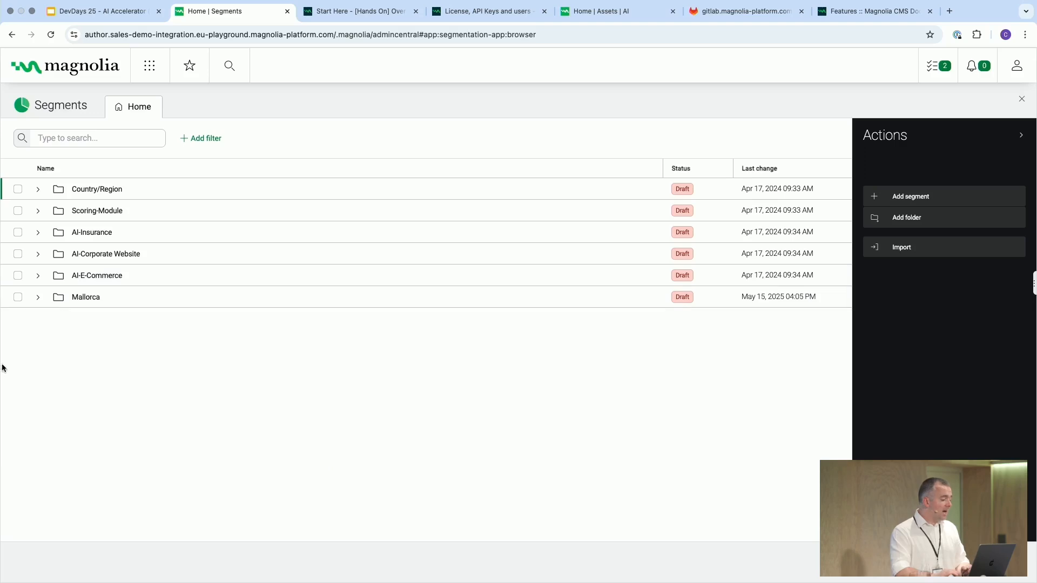
pyautogui.click(39, 300)
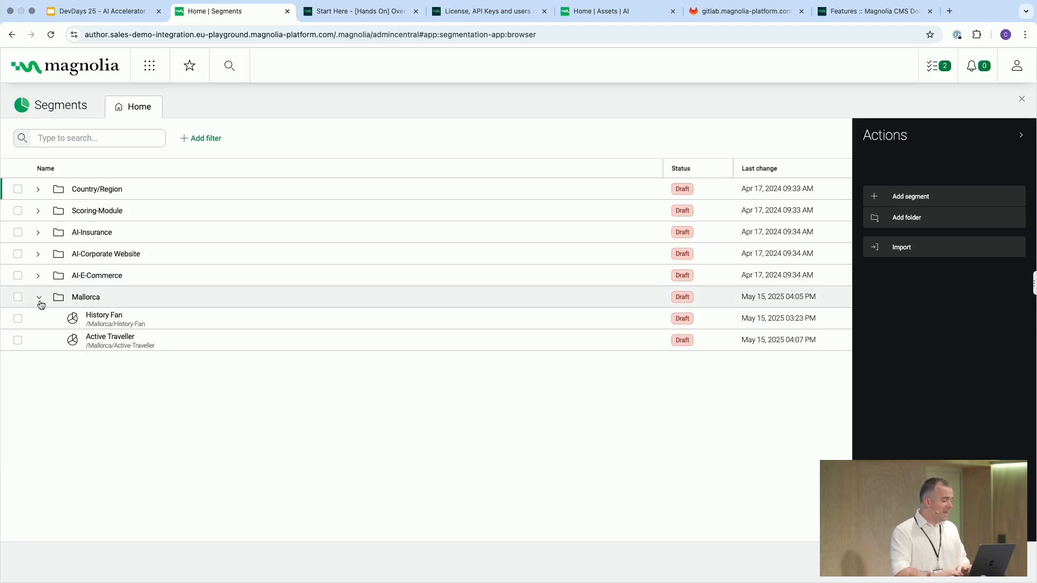
pyautogui.doubleClick(145, 321)
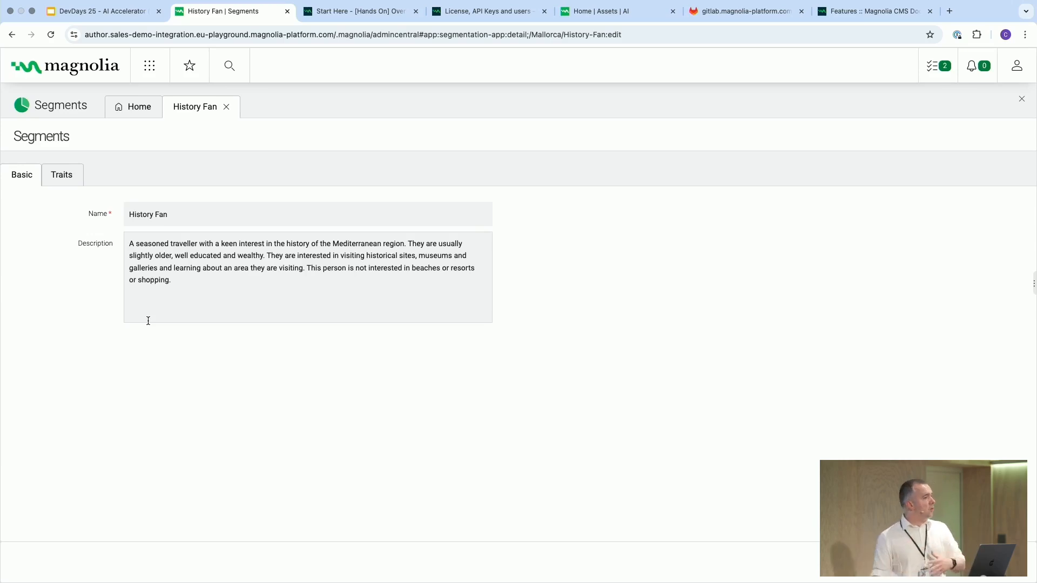
# - Return to the Visit Mallorca page in the Pages app and select the "Reasons to visit us" text component
pyautogui.click(146, 74)
pyautogui.click(44, 162)
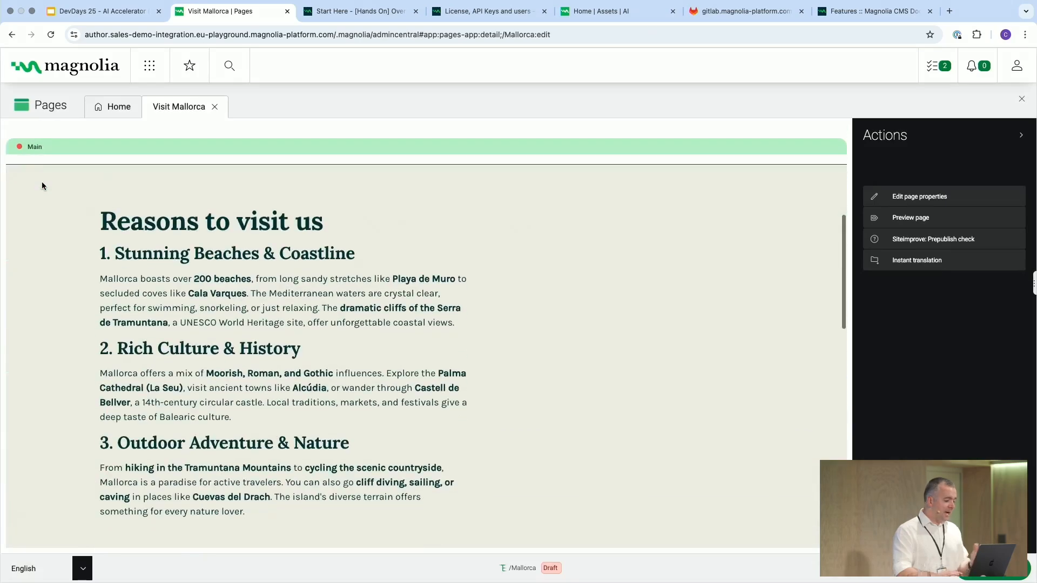
pyautogui.scroll(1, 54, 232)
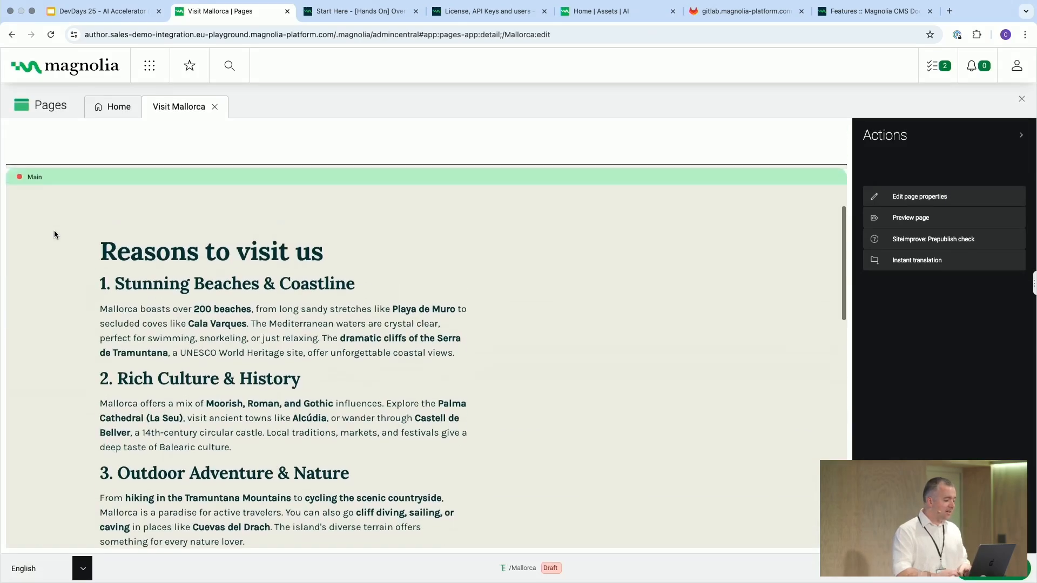
pyautogui.click(54, 231)
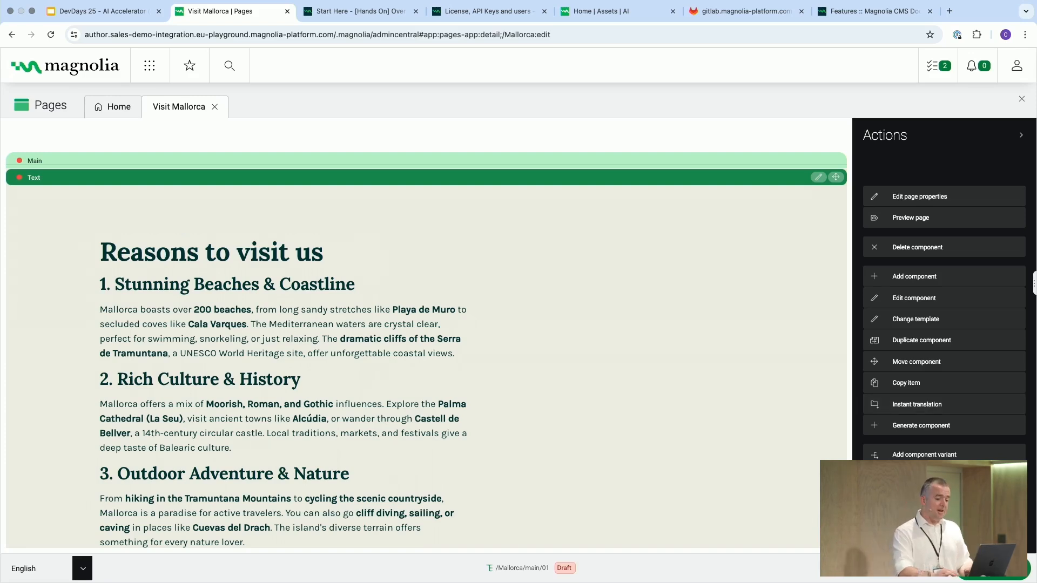
# - Generate an AI variant of the selected text component for the History-Fan segment
pyautogui.click(921, 475)
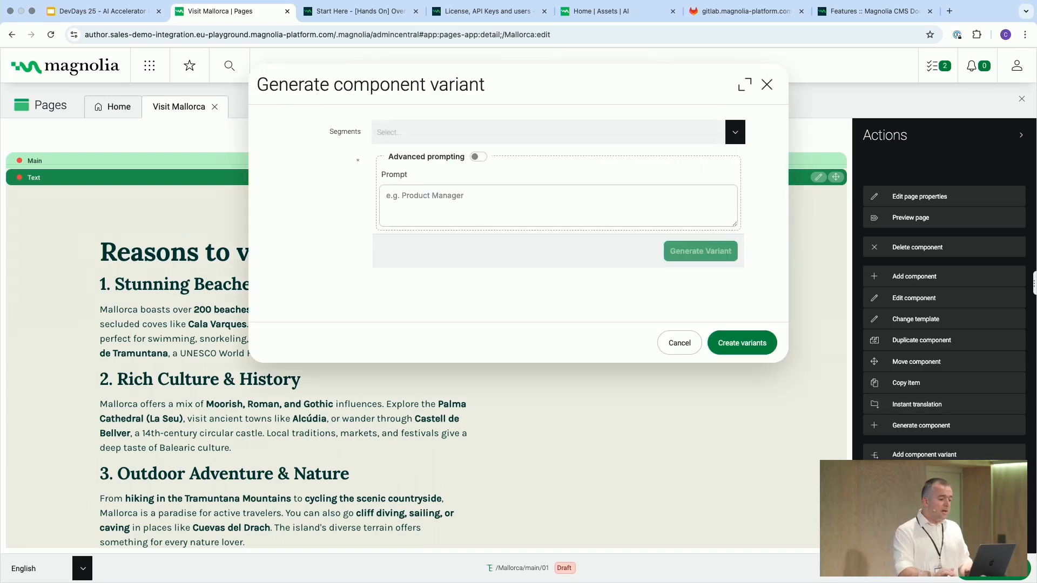
pyautogui.click(468, 129)
pyautogui.scroll(-5, 469, 251)
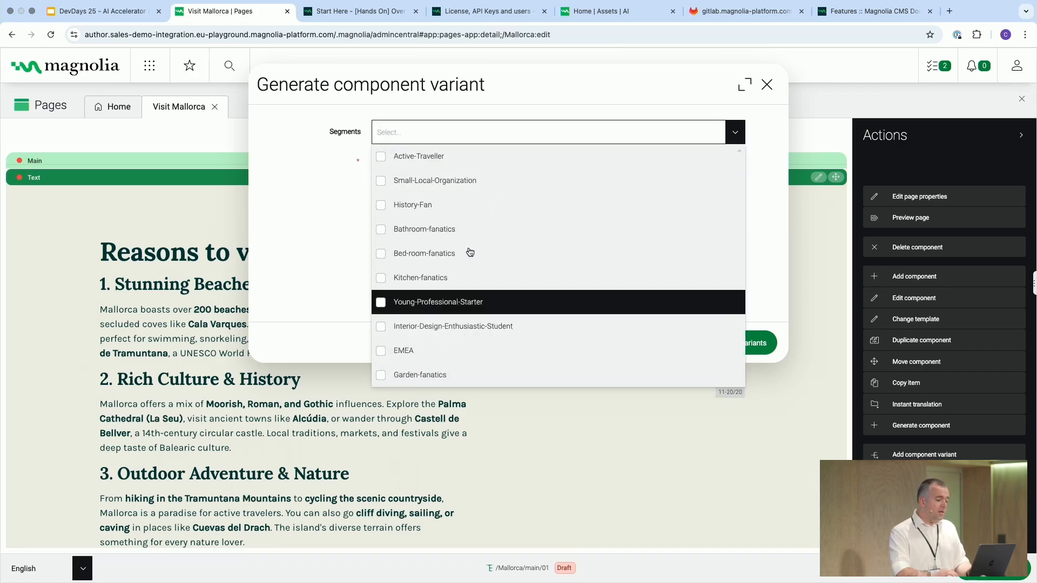
pyautogui.click(405, 204)
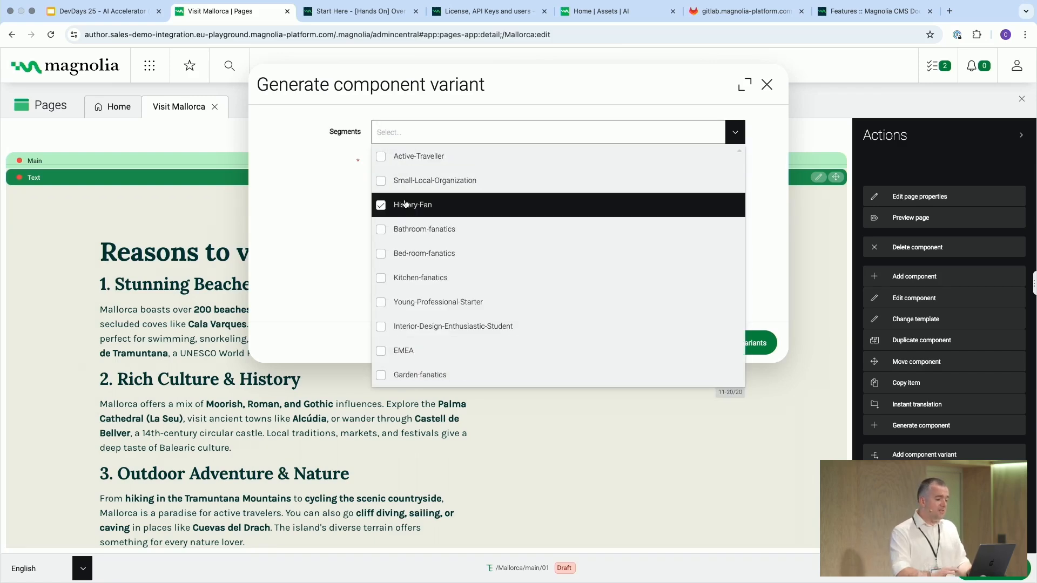
pyautogui.click(293, 213)
pyautogui.click(728, 257)
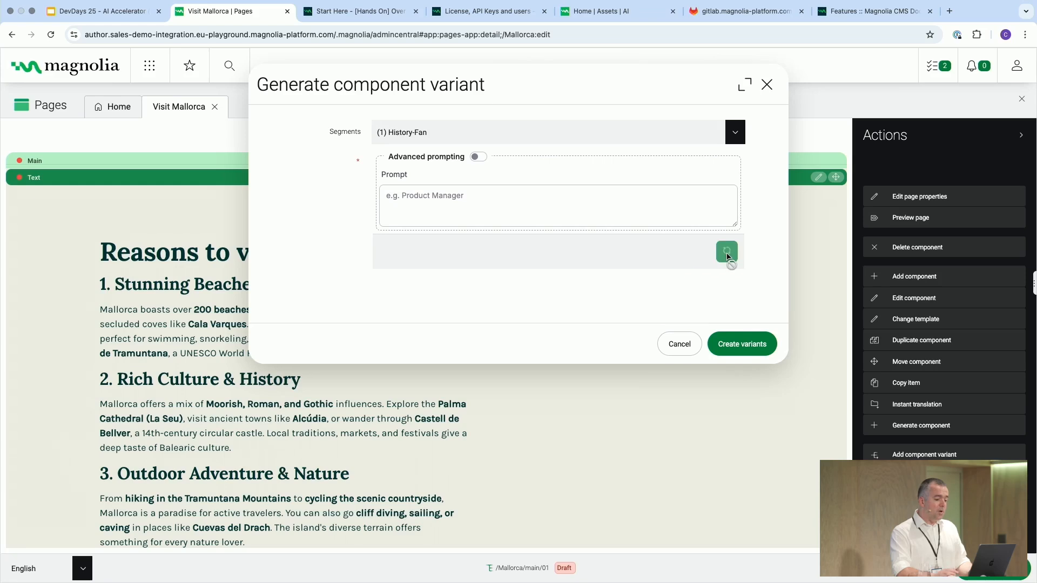
pyautogui.click(704, 297)
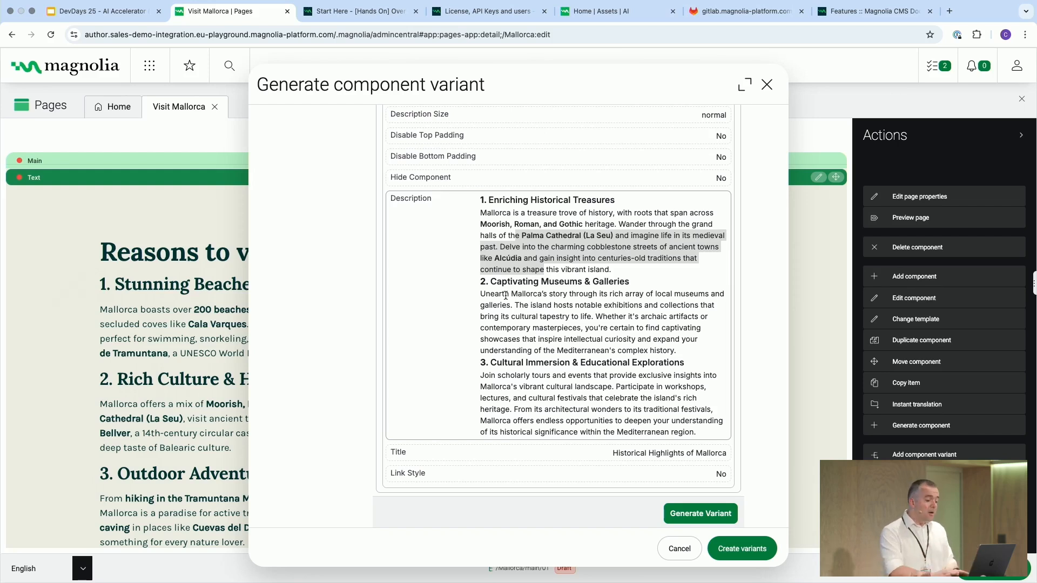
# - Create the generated variant on the page and switch the text component from Original to its History Fan version
pyautogui.scroll(-2, 539, 457)
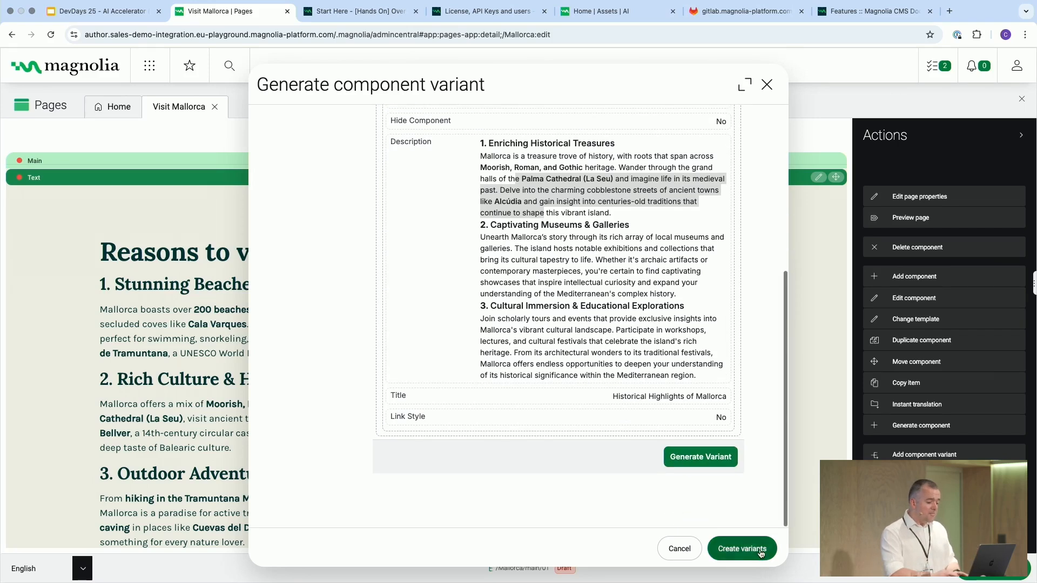
pyautogui.click(749, 549)
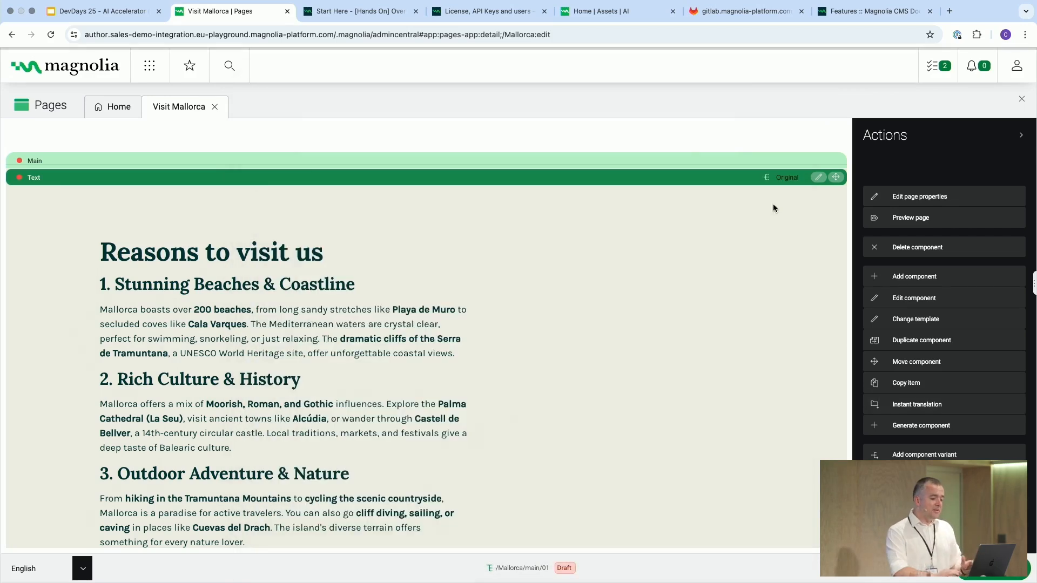
pyautogui.click(781, 177)
pyautogui.click(786, 189)
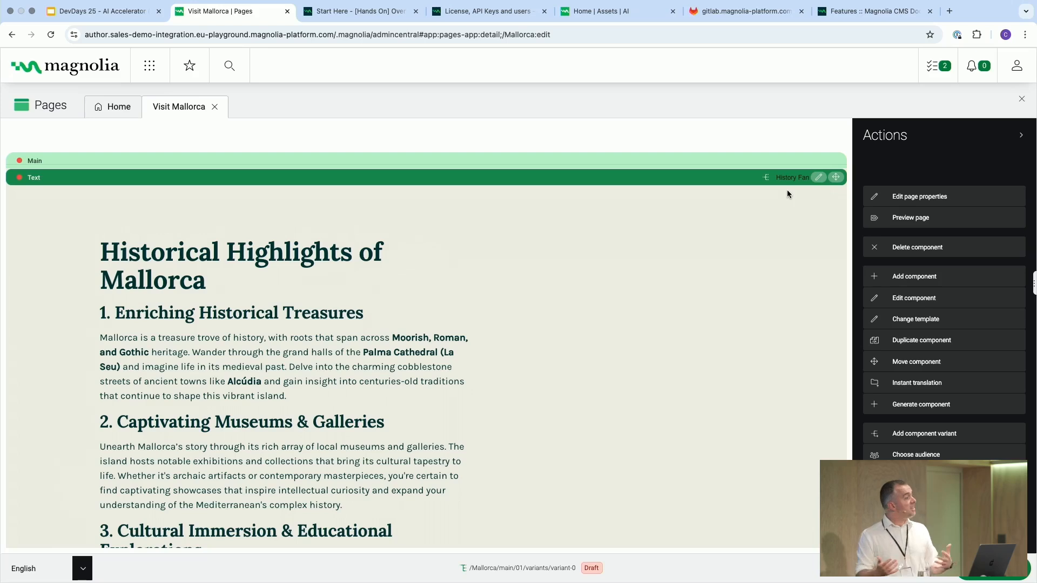
# - Switch to the DevDays 25 AI Accelerator presentation and advance past the AI Image Editor slide to the Demonstration slide
pyautogui.moveTo(363, 4)
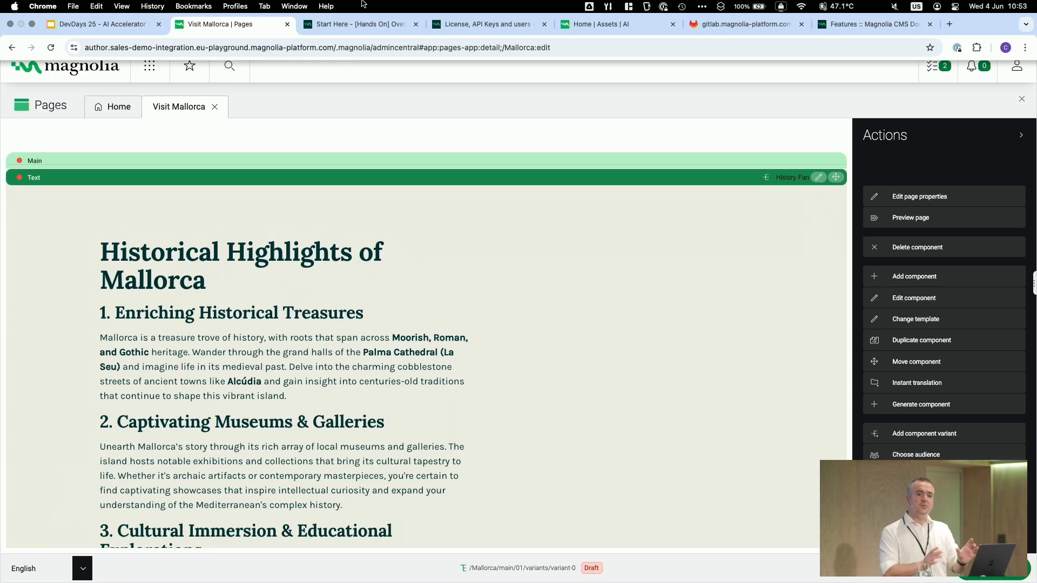
pyautogui.click(126, 24)
pyautogui.press('Right')
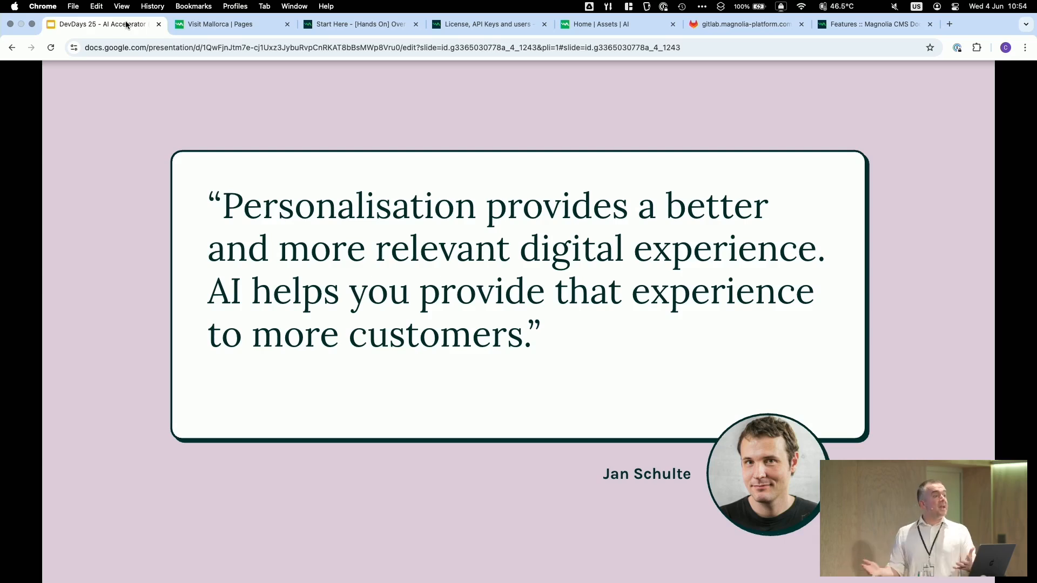
pyautogui.press('Right')
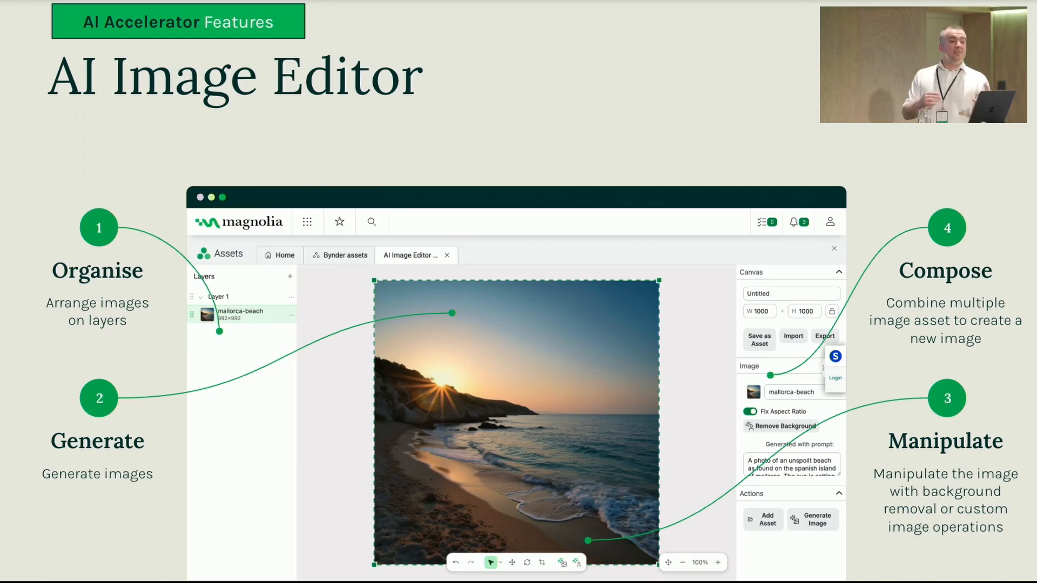
pyautogui.press('Right')
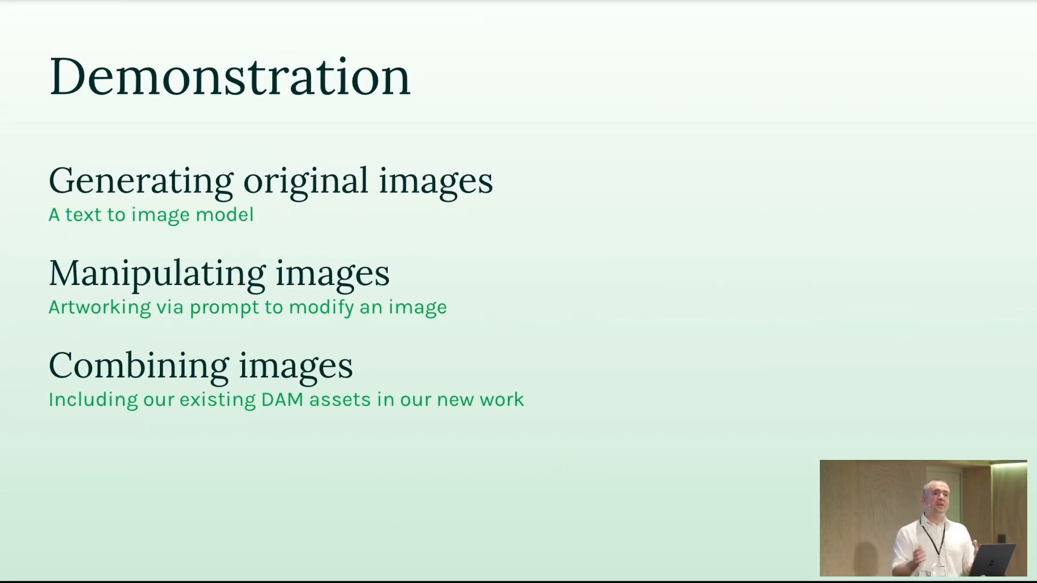
# - Switch back to Magnolia and open the AI Image Editor from the Assets app
pyautogui.click(224, 32)
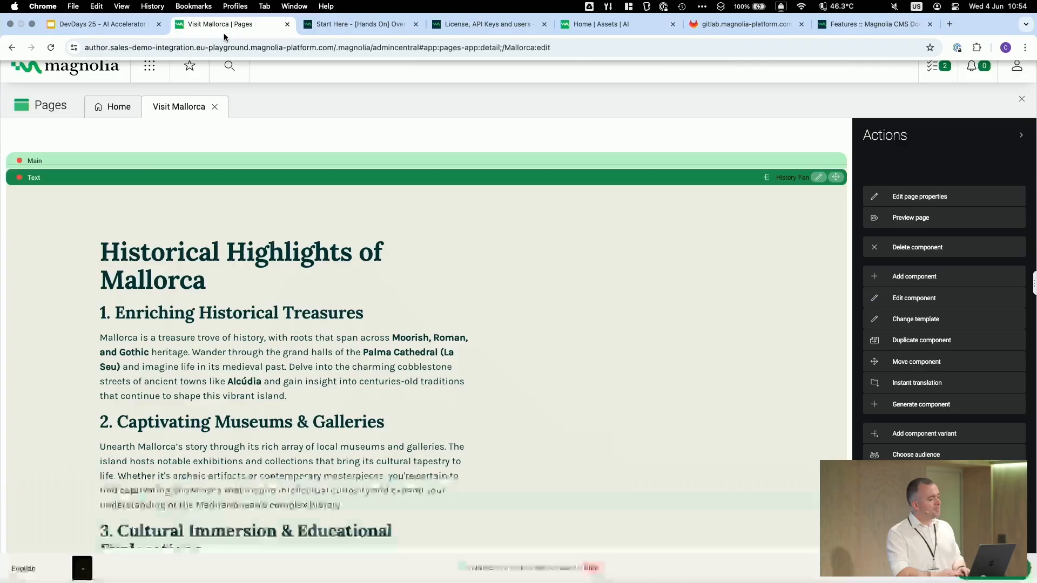
pyautogui.click(143, 72)
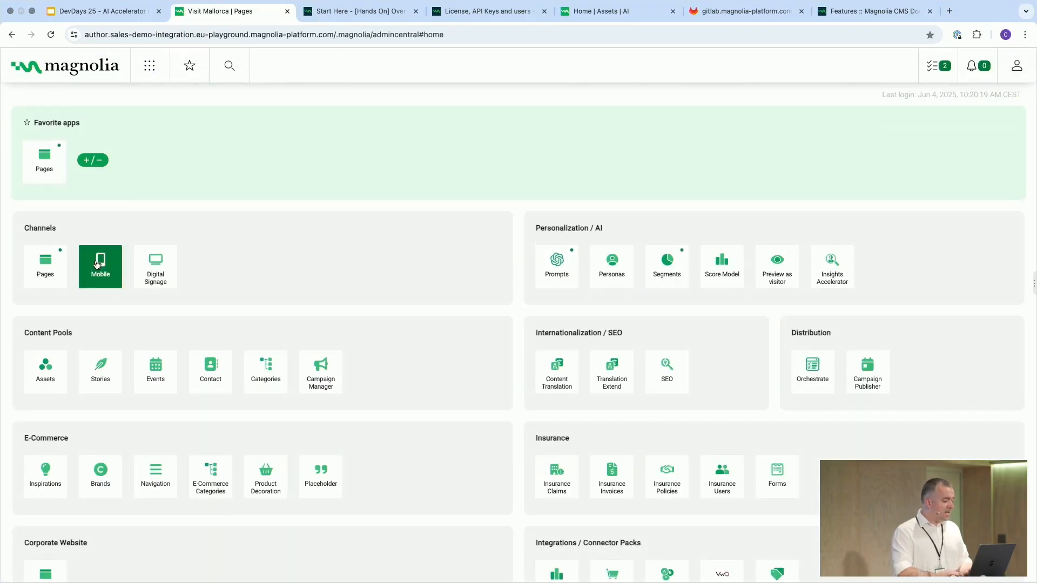
pyautogui.click(54, 374)
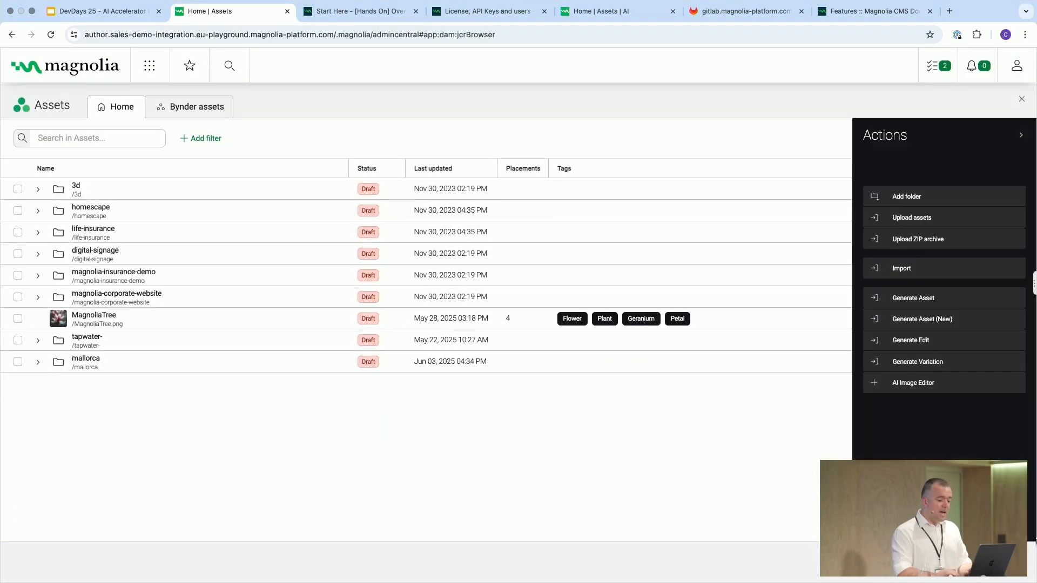
pyautogui.click(918, 394)
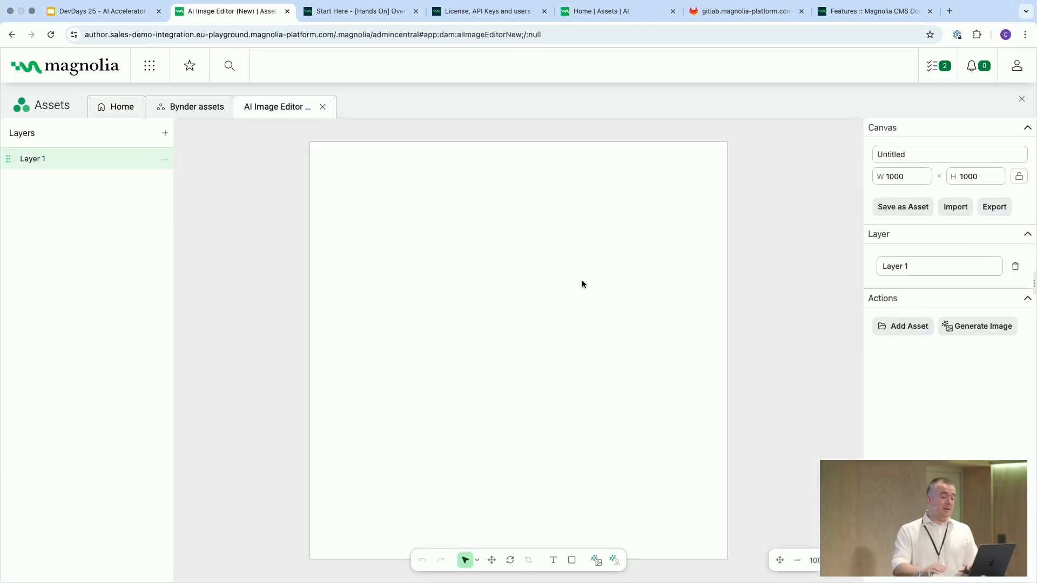
# - Set the canvas height to 400
pyautogui.doubleClick(992, 176)
pyautogui.write('400')
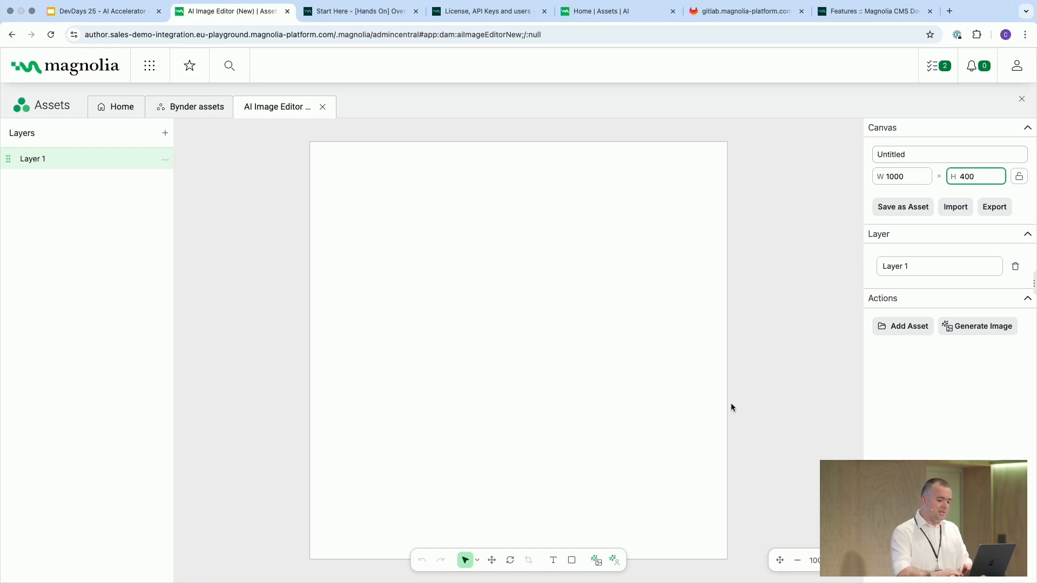
pyautogui.click(731, 405)
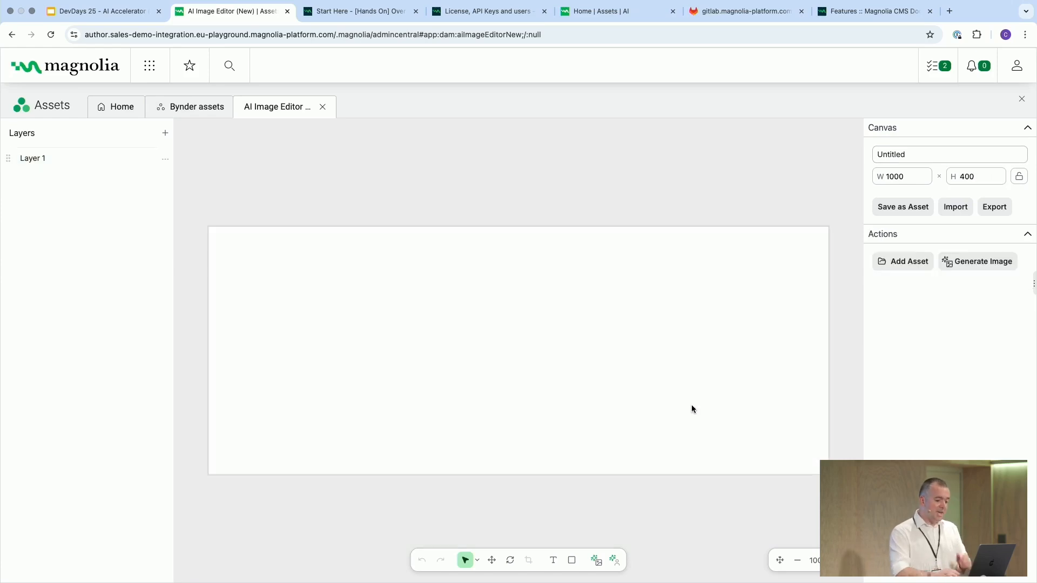
# - Generate an image on the canvas with the FLUX.1 pro model and the prompt "a beach at sunset"
pyautogui.click(983, 264)
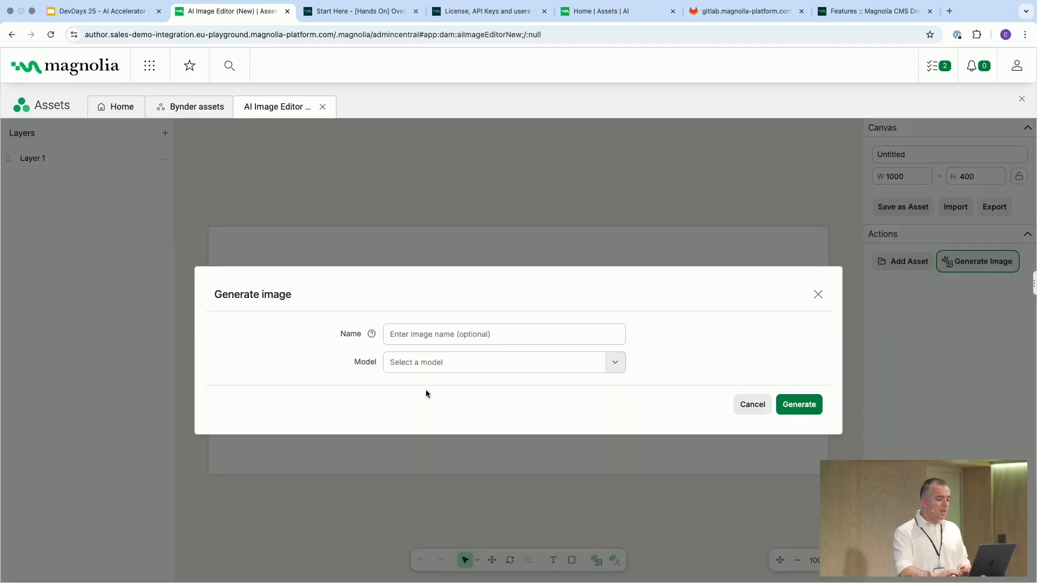
pyautogui.click(442, 362)
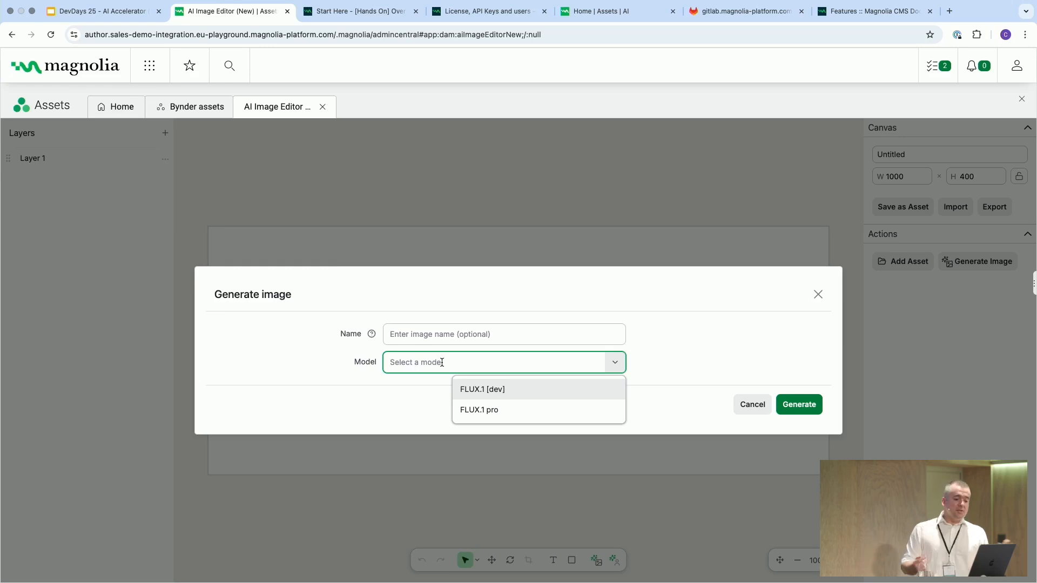
pyautogui.click(502, 411)
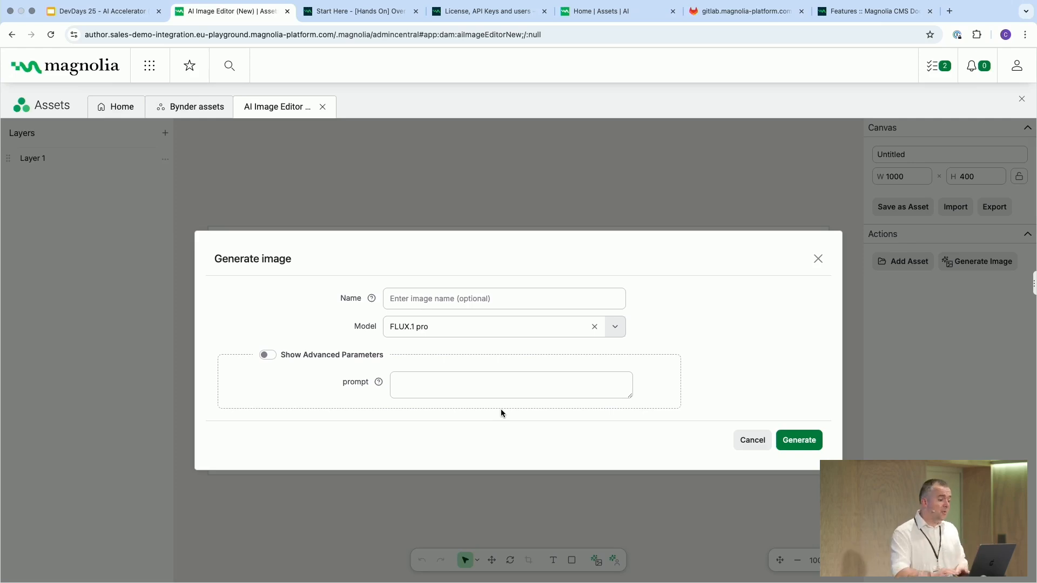
pyautogui.click(431, 379)
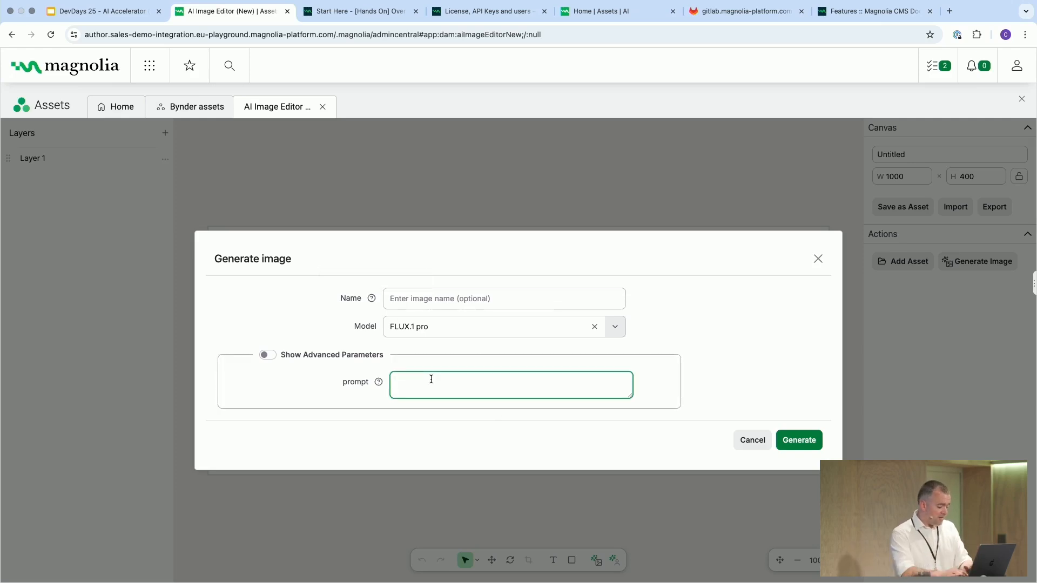
pyautogui.write('a suns')
pyautogui.press('BackSpace')
pyautogui.press('BackSpace')
pyautogui.press('BackSpace')
pyautogui.press('BackSpace')
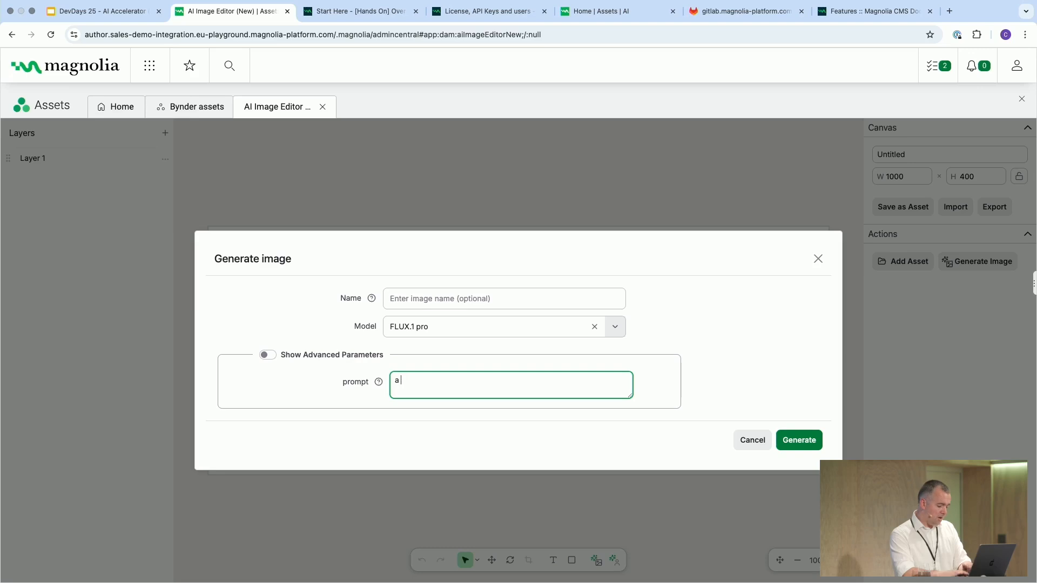
pyautogui.write('beach at sunset')
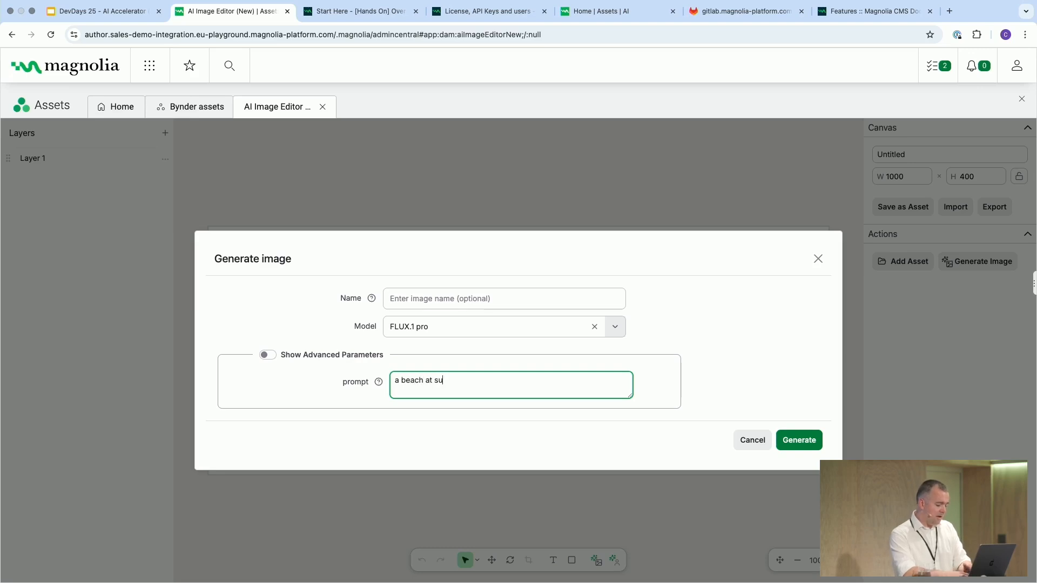
pyautogui.click(803, 441)
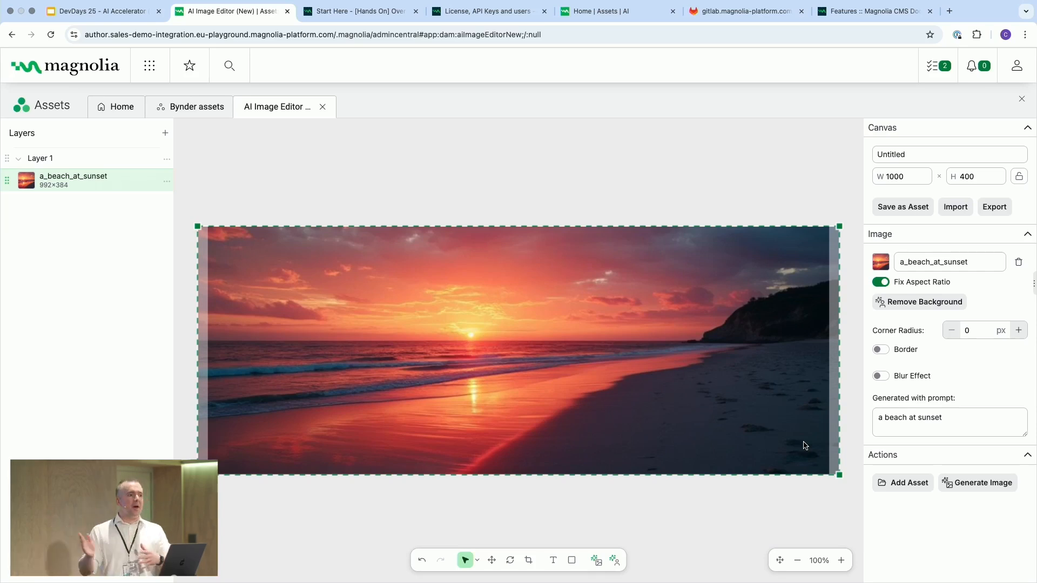
# - Generate a second image with the FLUX.1 pro model and the prompt "a hotair balloon against a clear sky"
pyautogui.click(981, 489)
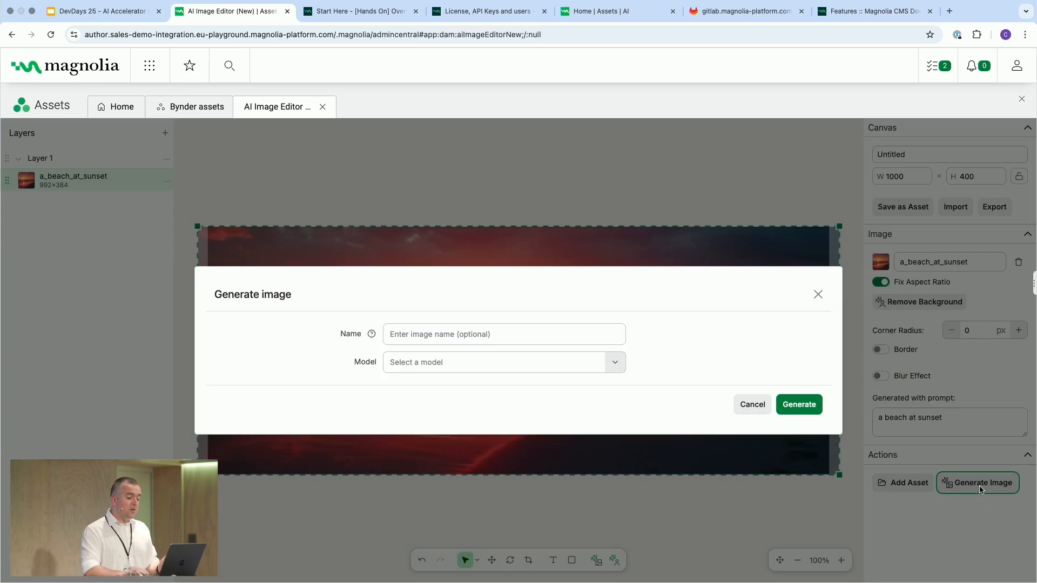
pyautogui.click(435, 359)
pyautogui.click(484, 417)
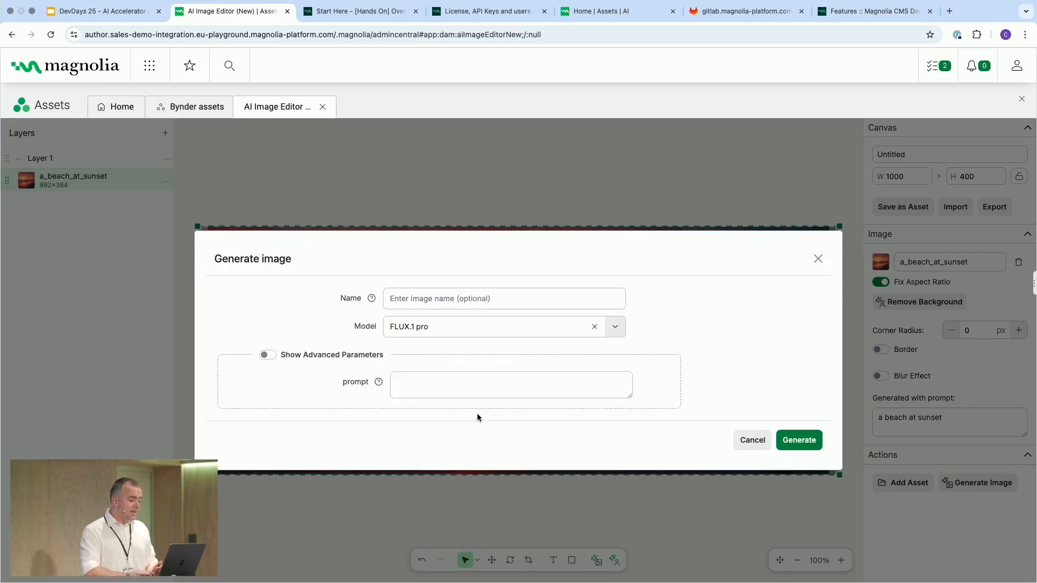
pyautogui.click(562, 384)
pyautogui.write('a hot')
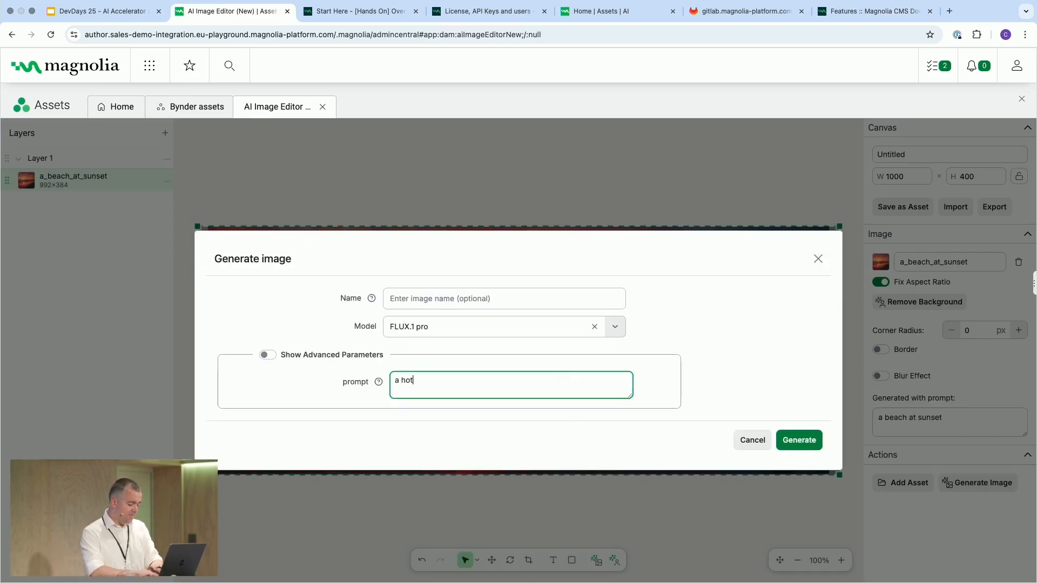
pyautogui.write('air balloon ')
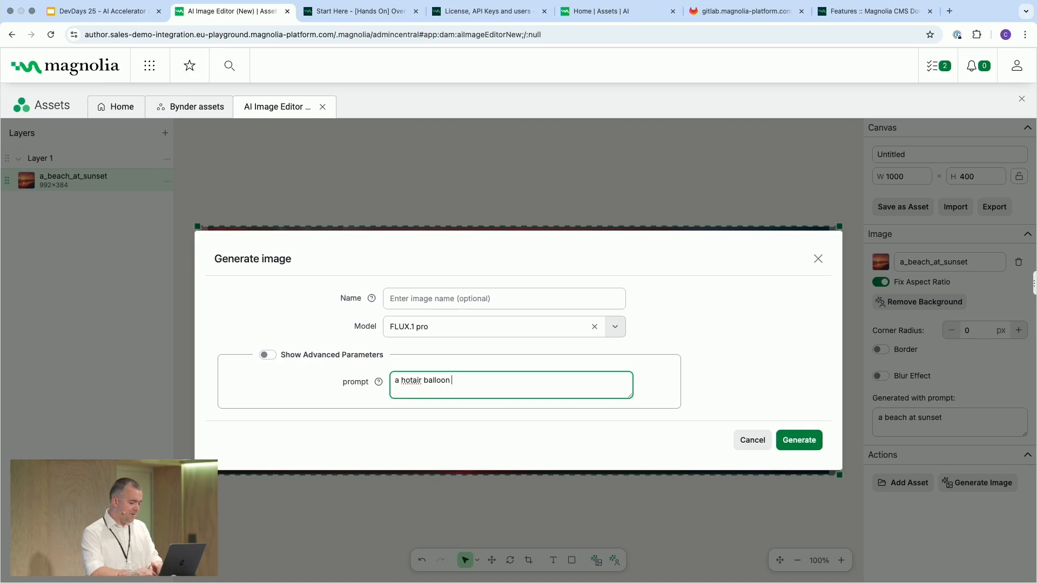
pyautogui.write('against a clear sky')
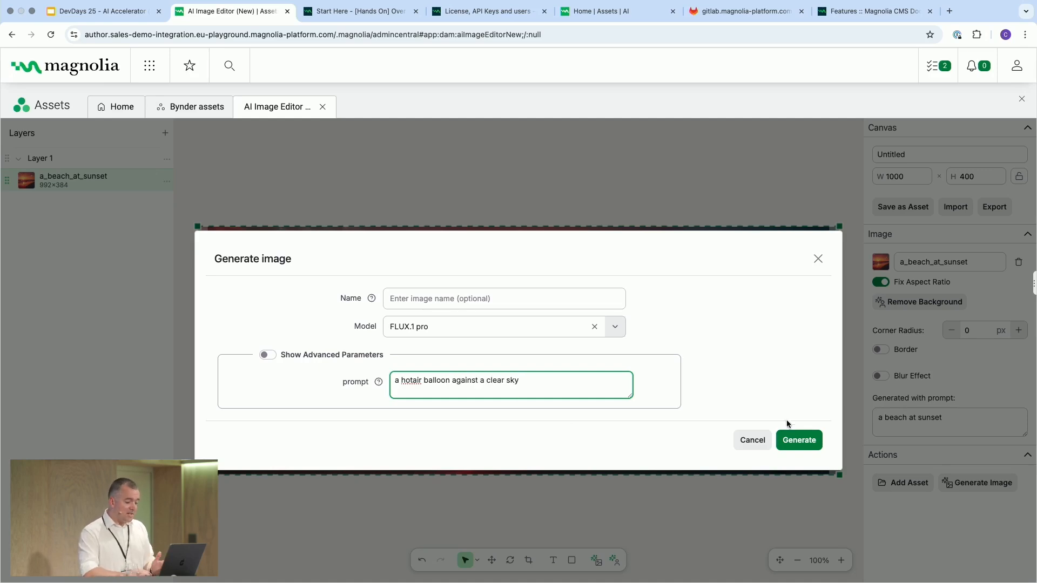
pyautogui.click(799, 440)
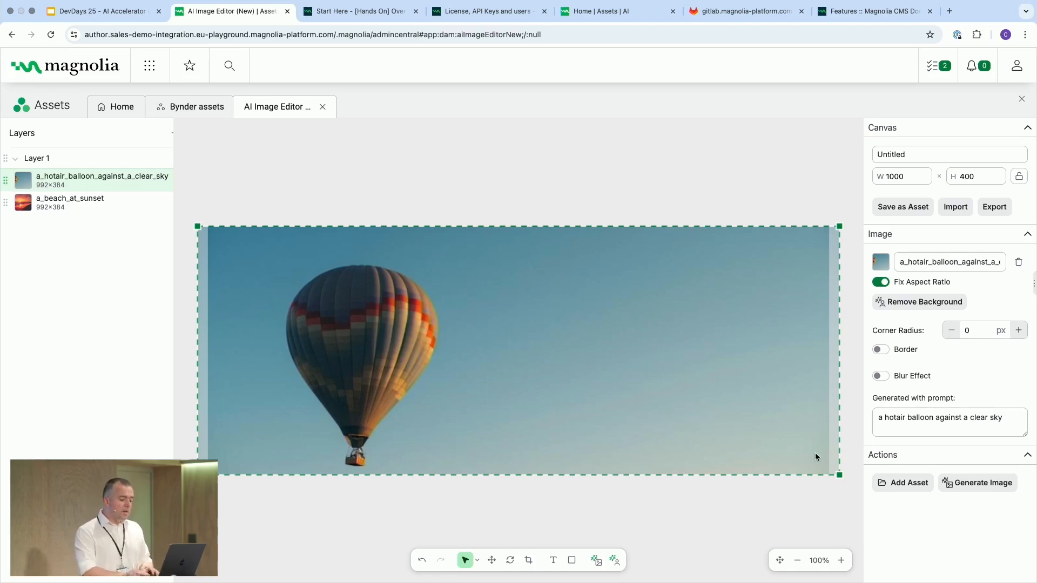
# - Scale down the balloon image, remove its background and place it in the sky beside the dark headland
pyautogui.moveTo(839, 476); pyautogui.dragTo(449, 355)
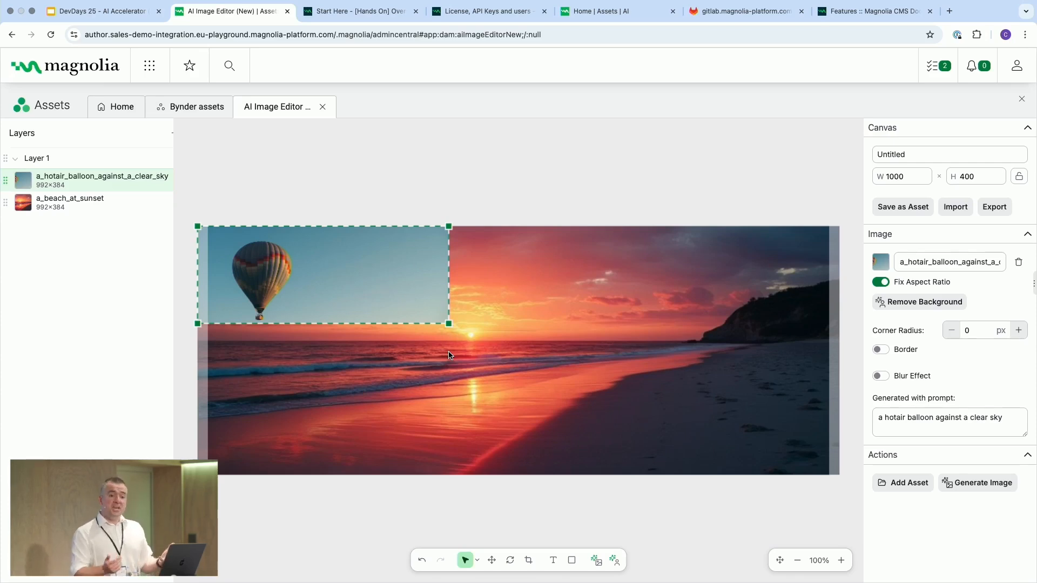
pyautogui.click(615, 564)
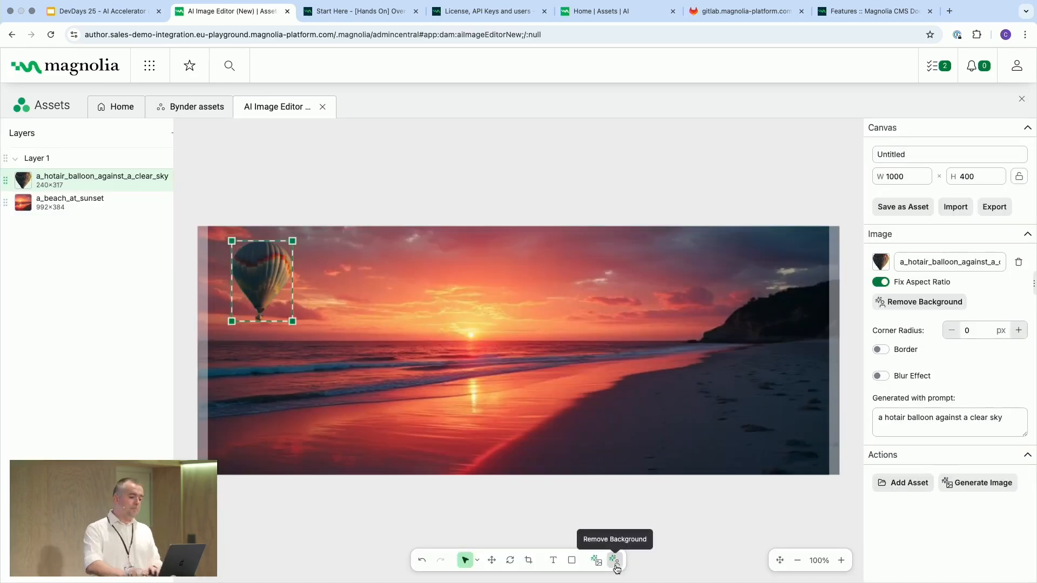
pyautogui.moveTo(263, 281); pyautogui.dragTo(669, 284)
pyautogui.click(677, 409)
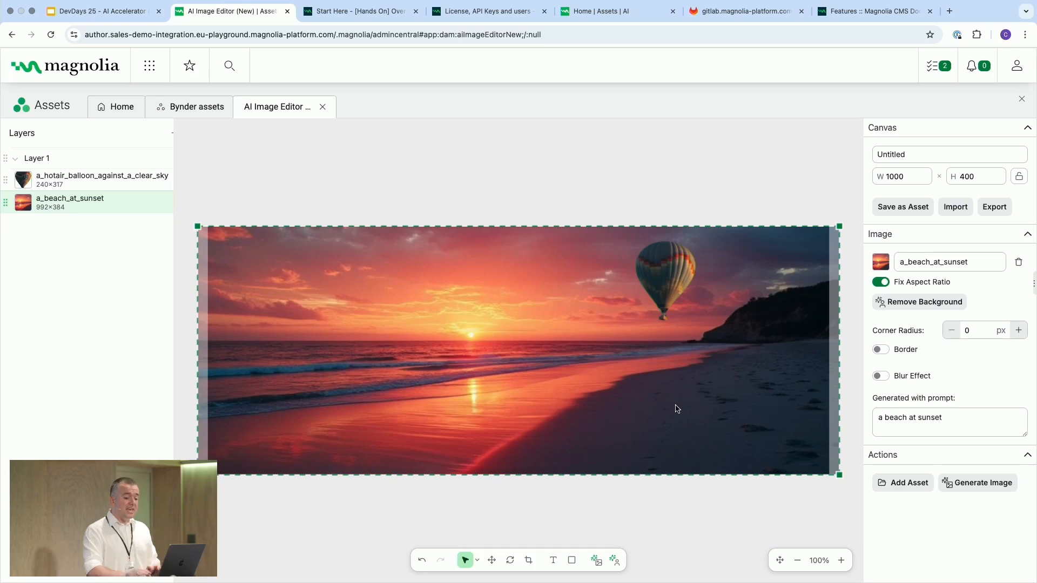
# - Add the Magnolia_Logo asset from the mallorca/logos folder of Magnolia Assets to the canvas
pyautogui.click(902, 483)
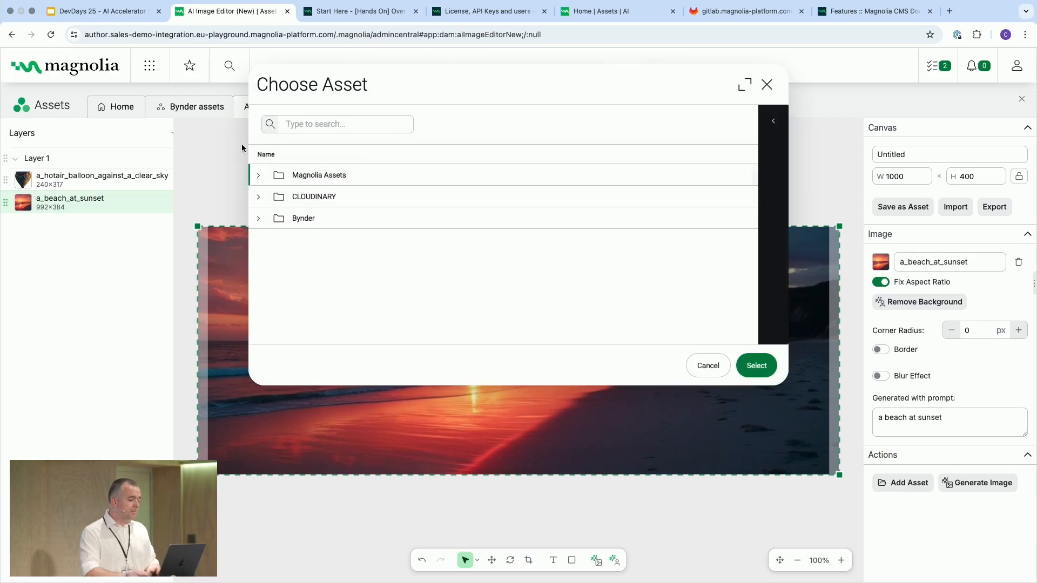
pyautogui.click(259, 173)
pyautogui.scroll(-3, 288, 264)
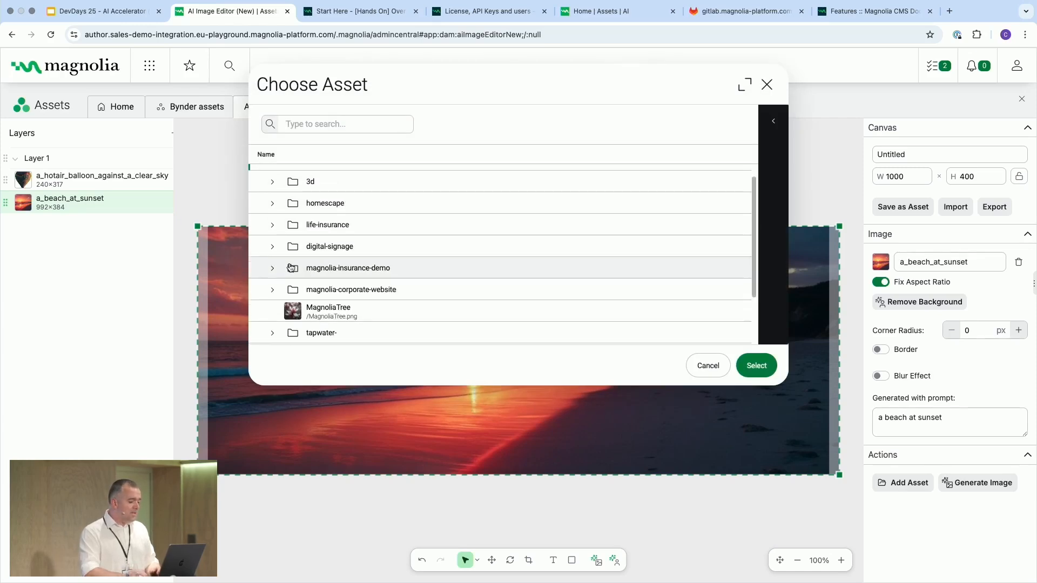
pyautogui.moveTo(287, 297)
pyautogui.scroll(-2, 287, 297)
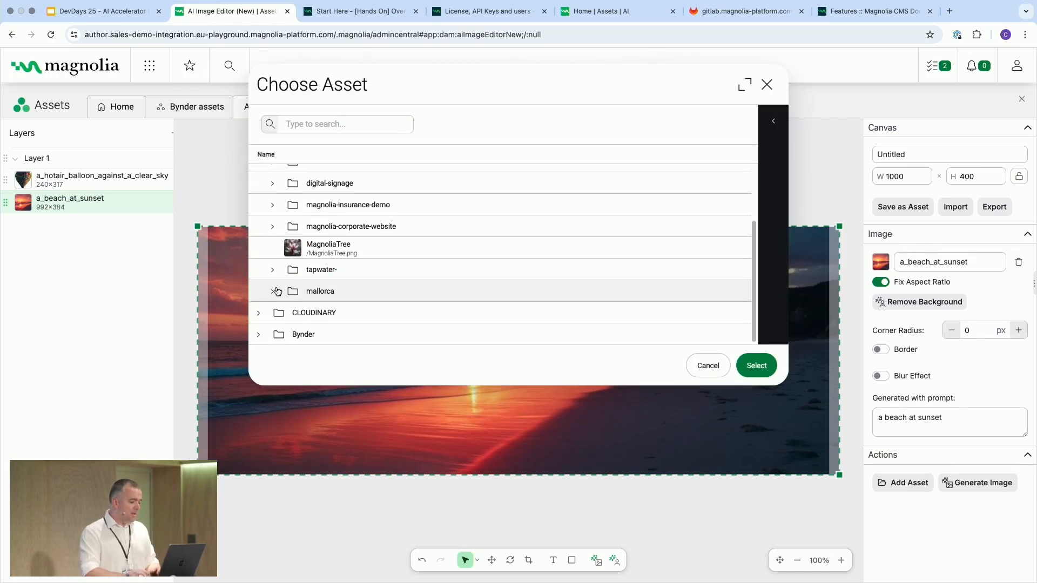
pyautogui.click(278, 292)
pyautogui.scroll(-3, 309, 308)
pyautogui.click(286, 301)
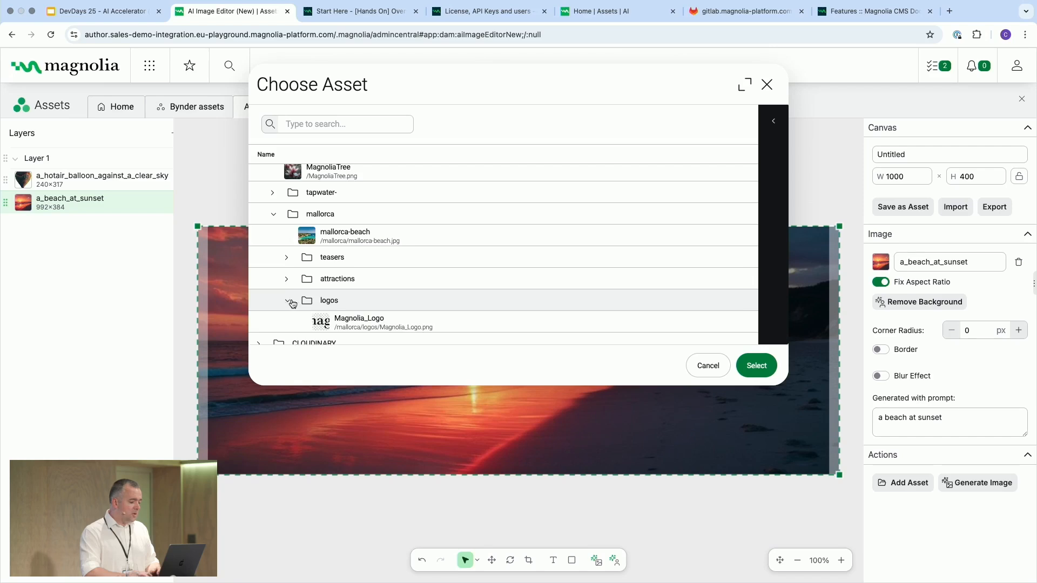
pyautogui.click(359, 337)
pyautogui.click(343, 317)
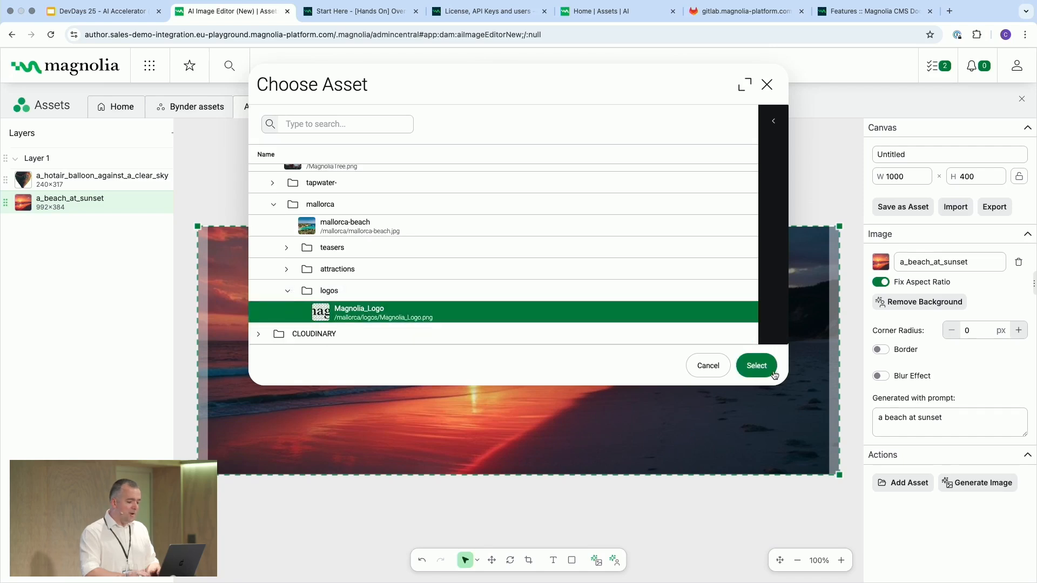
pyautogui.click(756, 365)
# - Move the Magnolia logo onto the horizon just below the hot air balloon
pyautogui.click(248, 241)
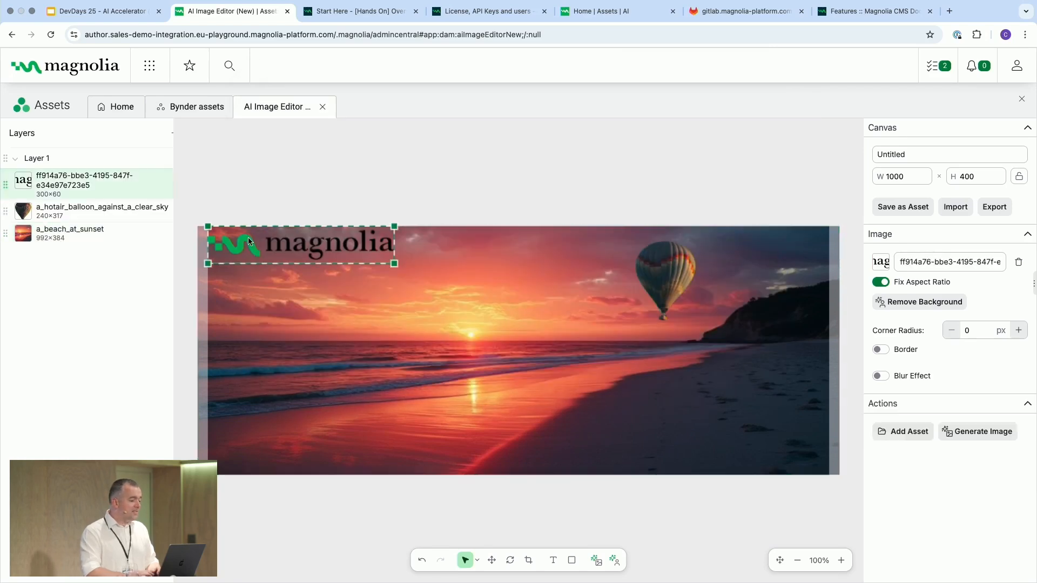
pyautogui.moveTo(248, 240); pyautogui.dragTo(549, 327)
pyautogui.click(492, 430)
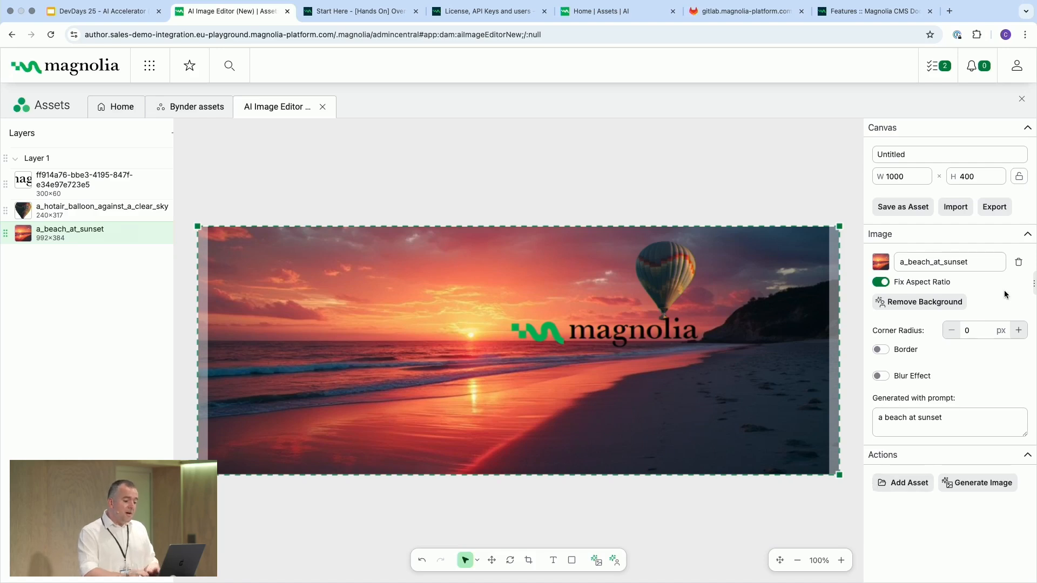
# - Save the composition as an asset named newbanner in the /mallorca/ folder
pyautogui.click(886, 210)
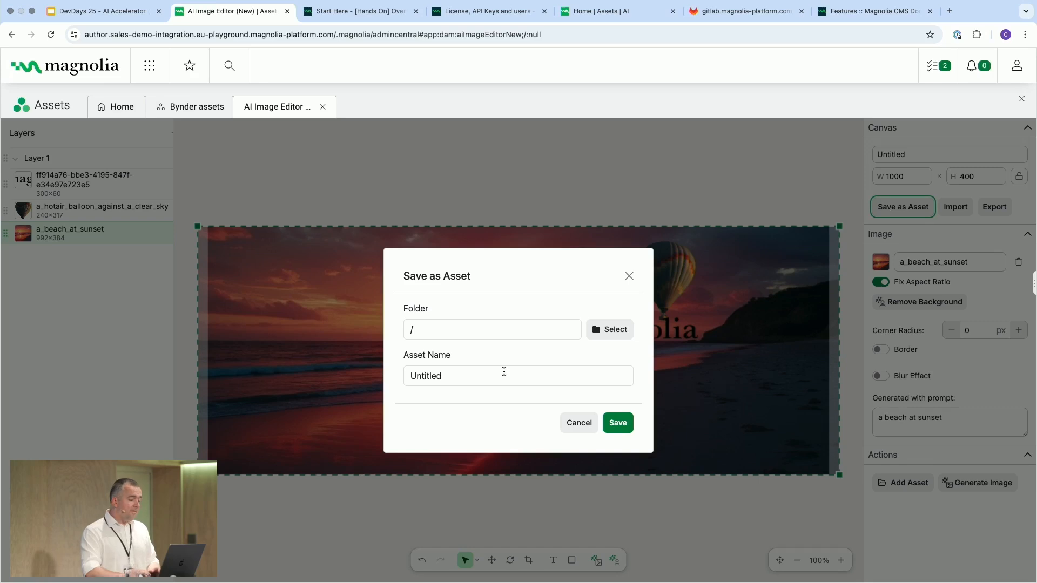
pyautogui.click(610, 330)
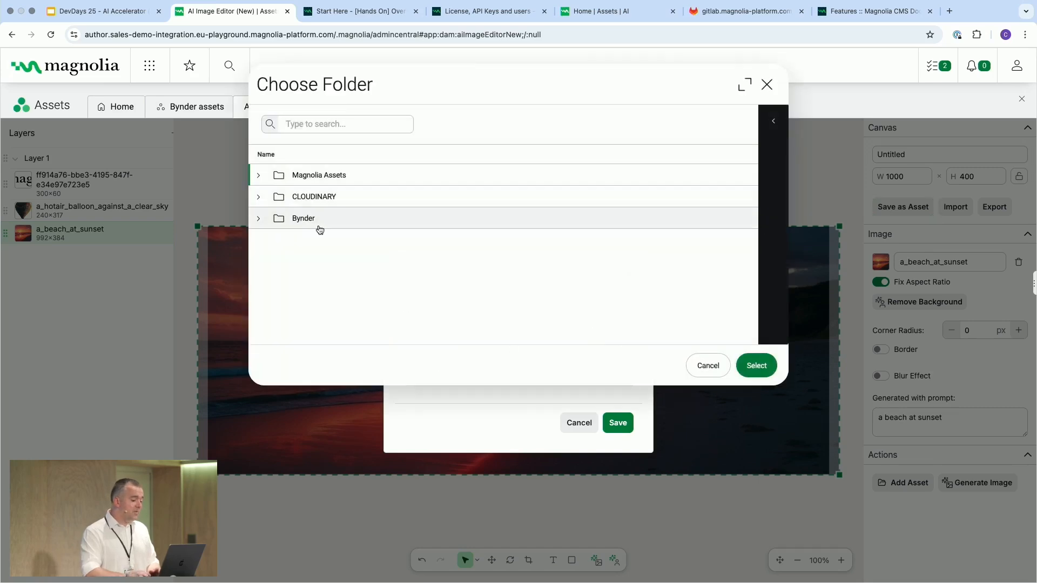
pyautogui.click(259, 176)
pyautogui.scroll(-3, 303, 259)
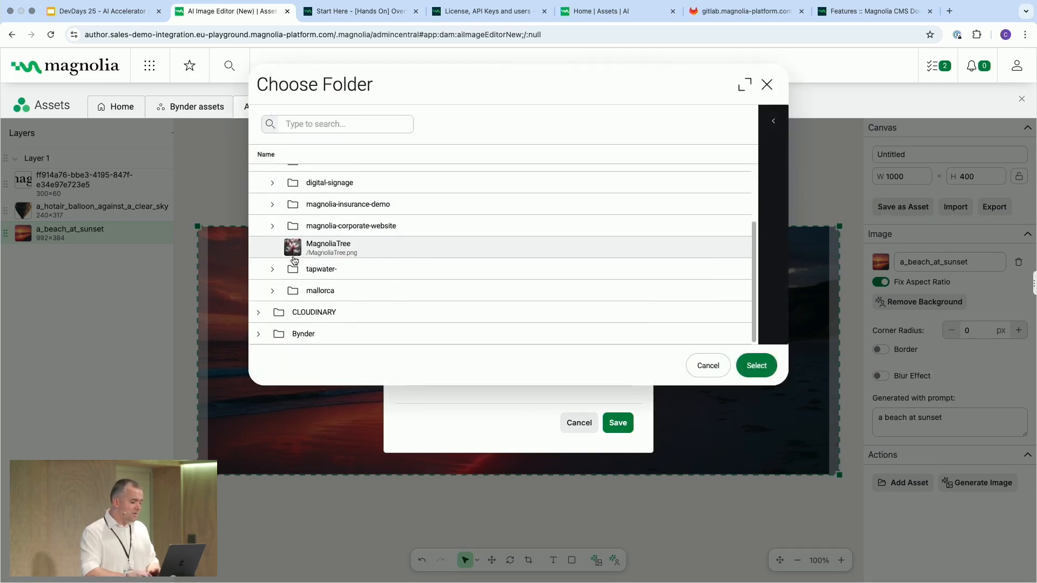
pyautogui.click(312, 294)
pyautogui.click(756, 366)
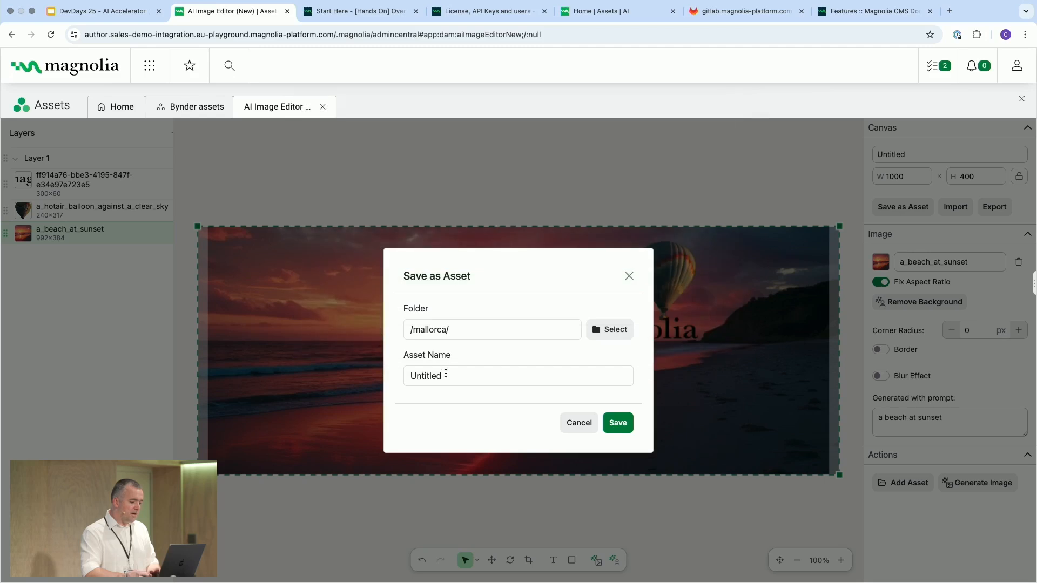
pyautogui.doubleClick(447, 375)
pyautogui.write('newbanner')
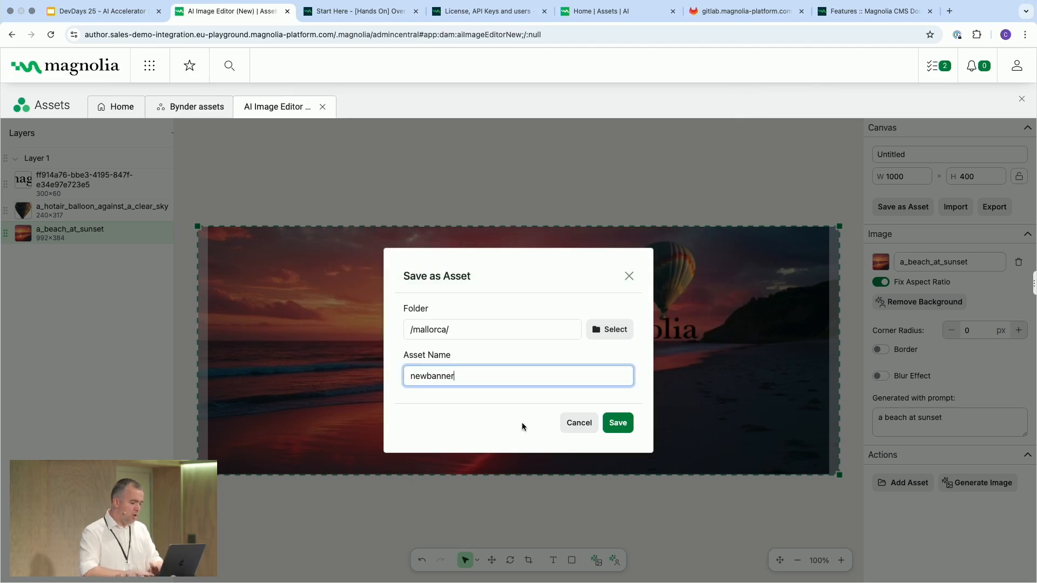
pyautogui.click(618, 426)
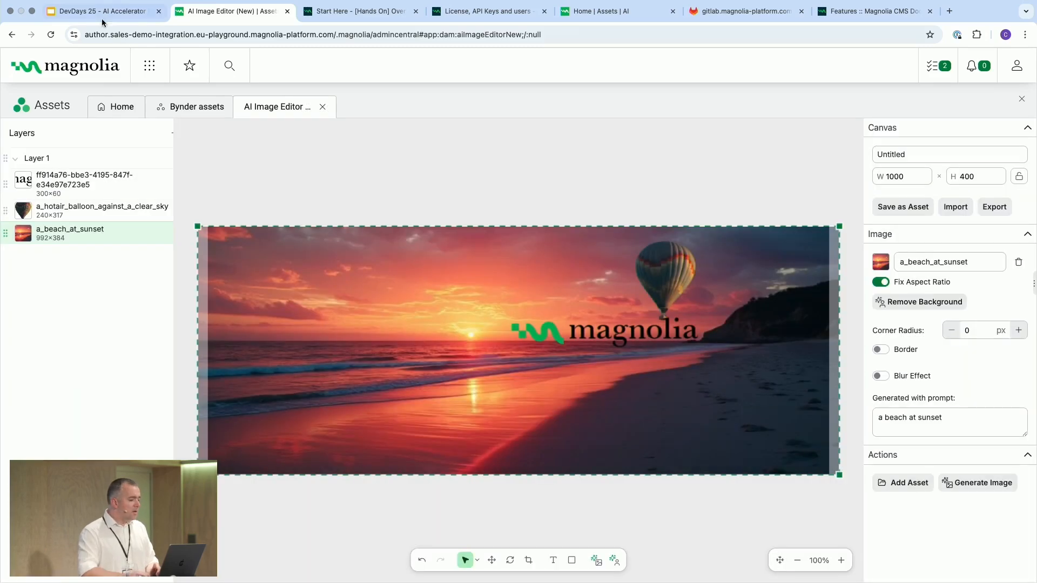
# - In the Pages app, replace the desktop background image of the Visit Mallorca page's Hero component with /mallorca/newbanner.png and save the changes
pyautogui.click(148, 66)
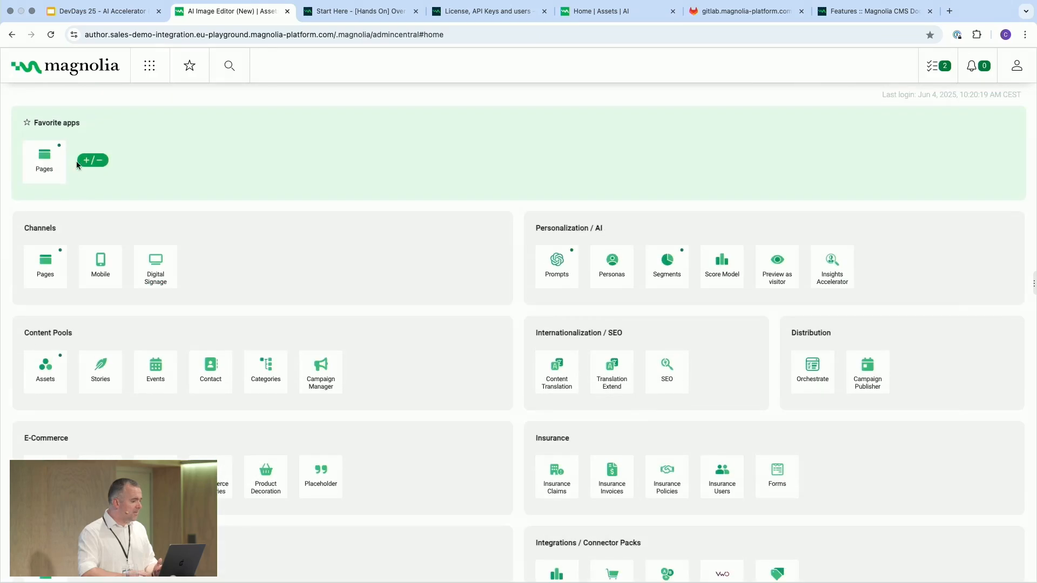
pyautogui.click(53, 161)
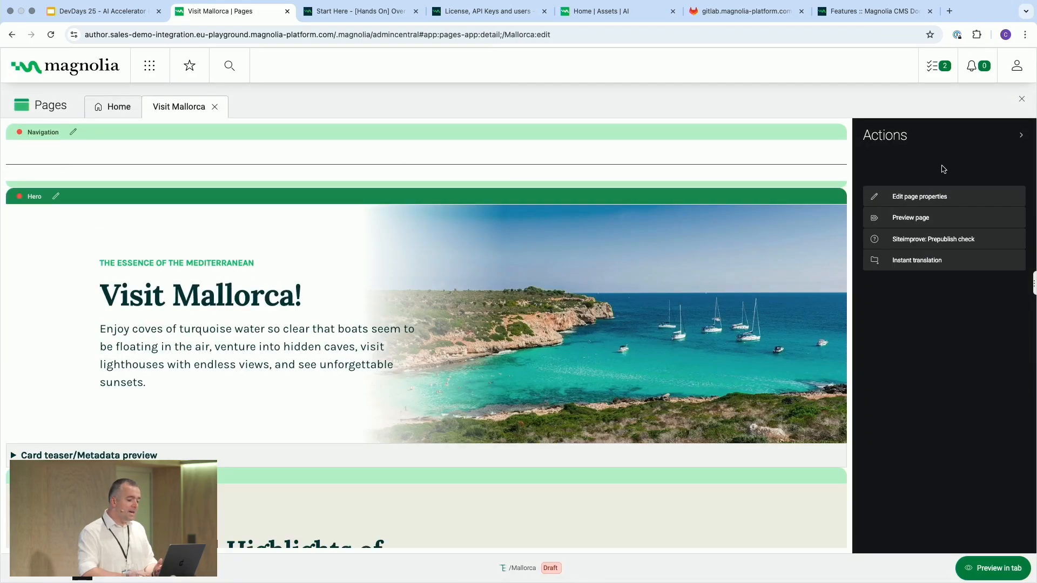
pyautogui.click(55, 196)
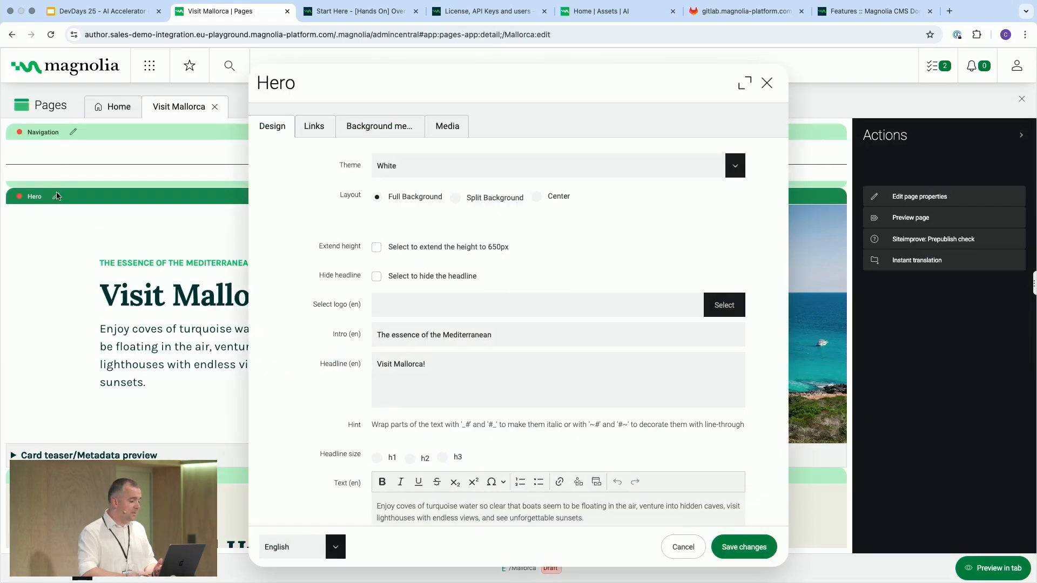
pyautogui.click(402, 129)
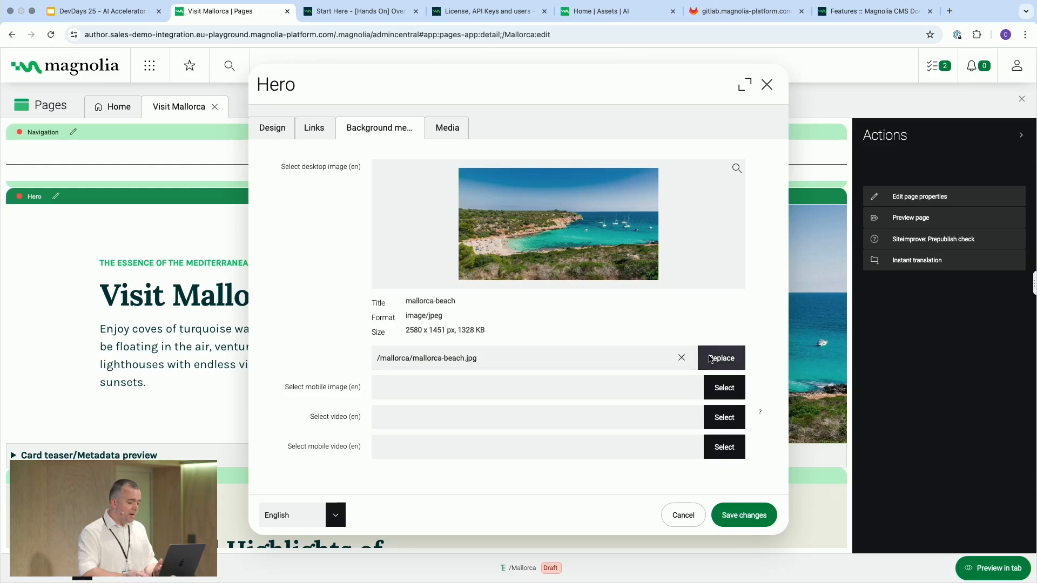
pyautogui.click(702, 356)
pyautogui.scroll(-1, 356, 302)
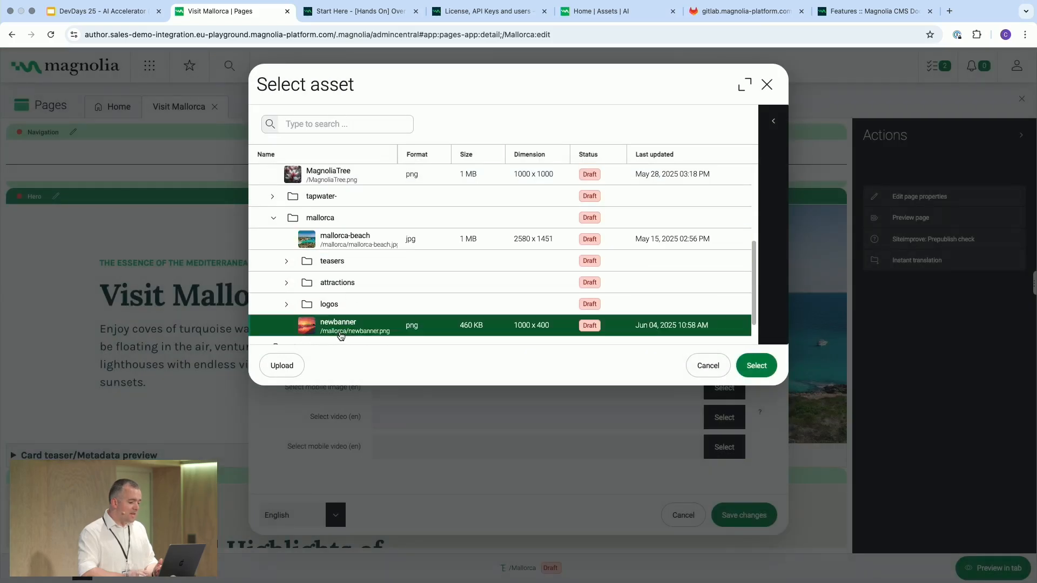
pyautogui.click(340, 328)
pyautogui.click(756, 366)
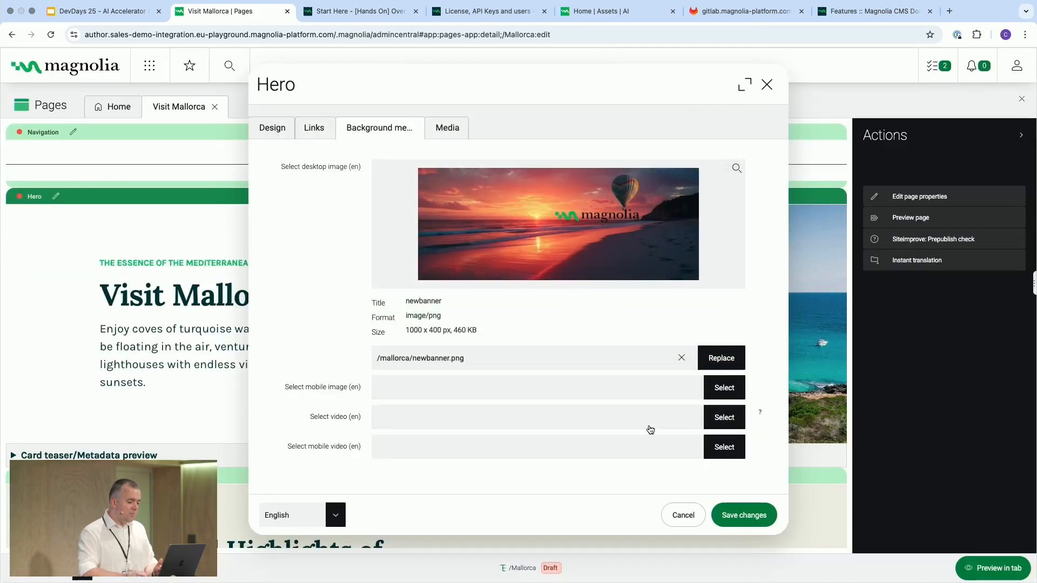
pyautogui.click(744, 515)
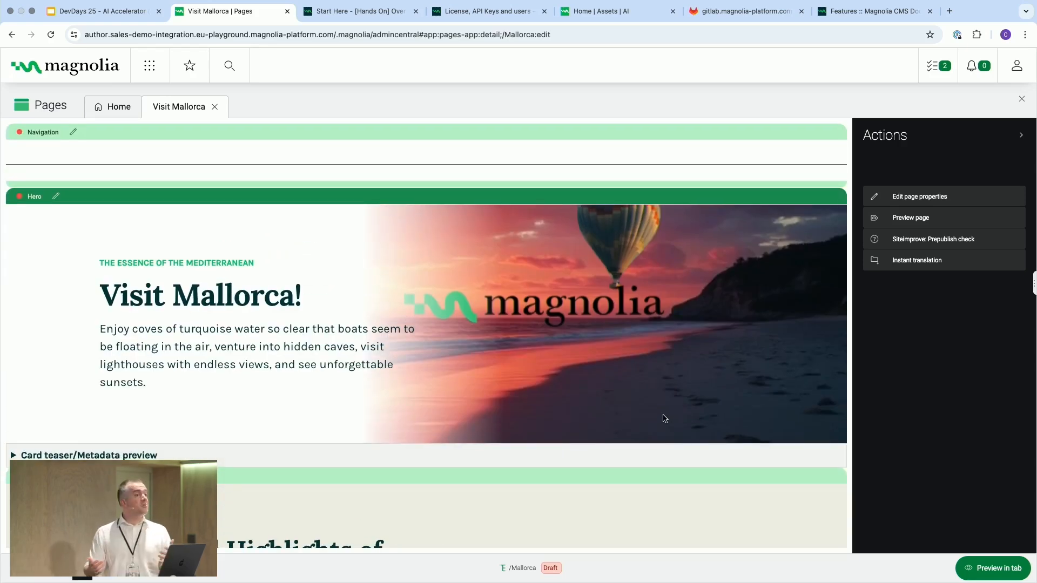
# - Switch to the DevDays 25 AI Accelerator presentation and advance through the Text Manipulation slide
pyautogui.click(85, 25)
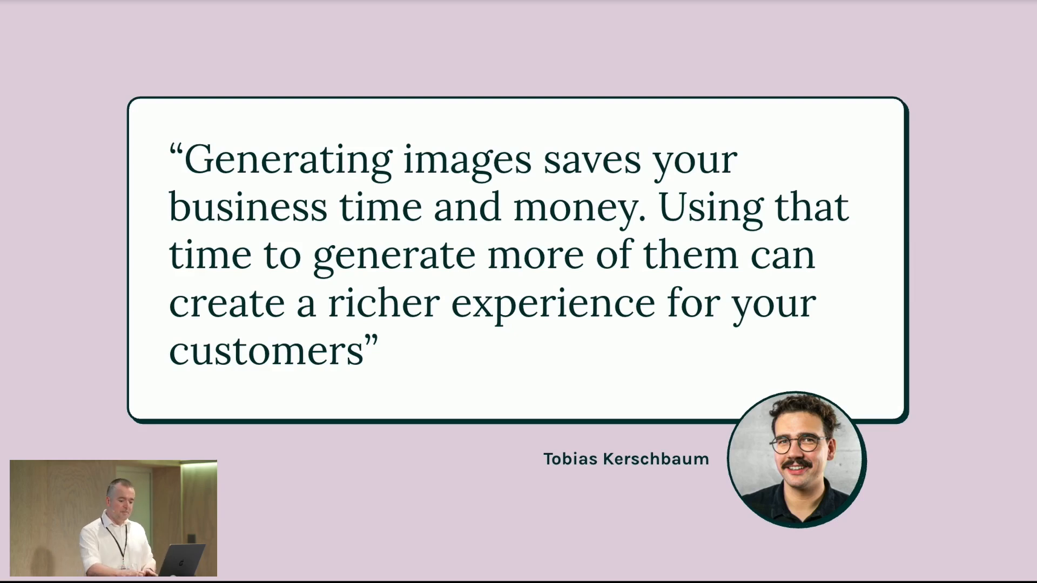
pyautogui.press('Right')
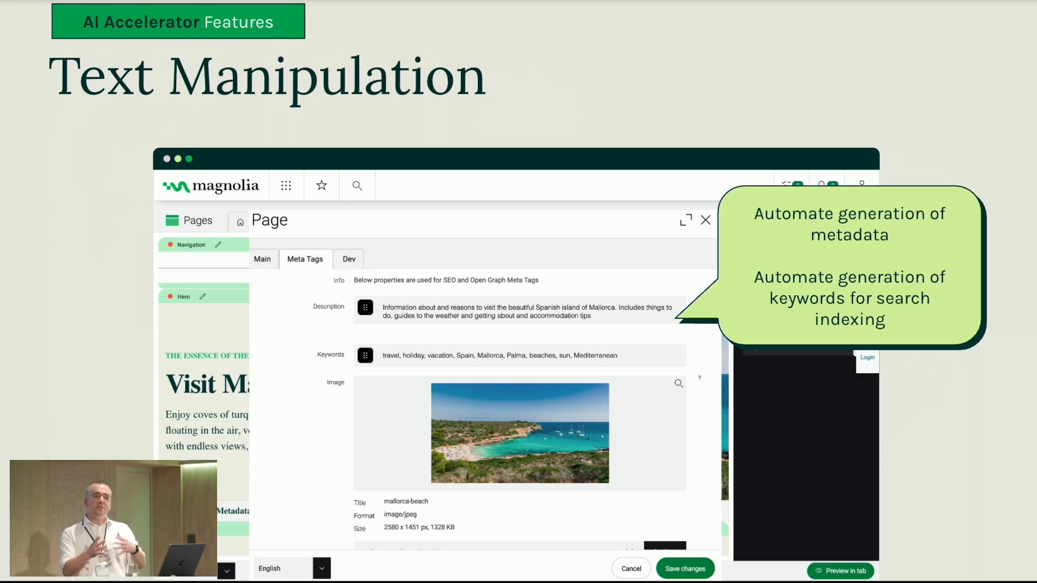
pyautogui.press('Right')
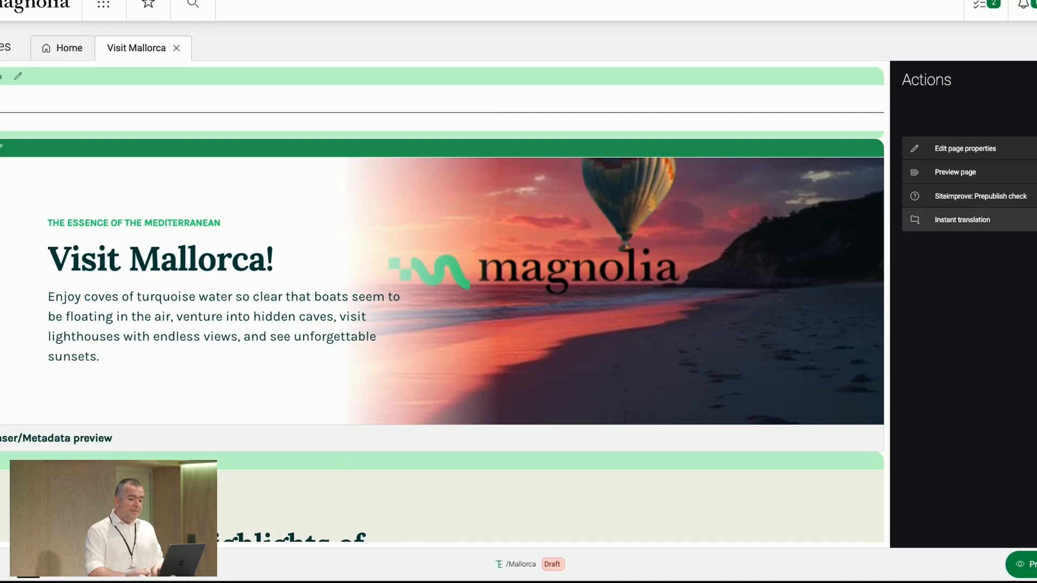
# - Back in Magnolia, open the Visit Mallorca page properties and generate SEO keywords for the English meta keywords
pyautogui.click(969, 155)
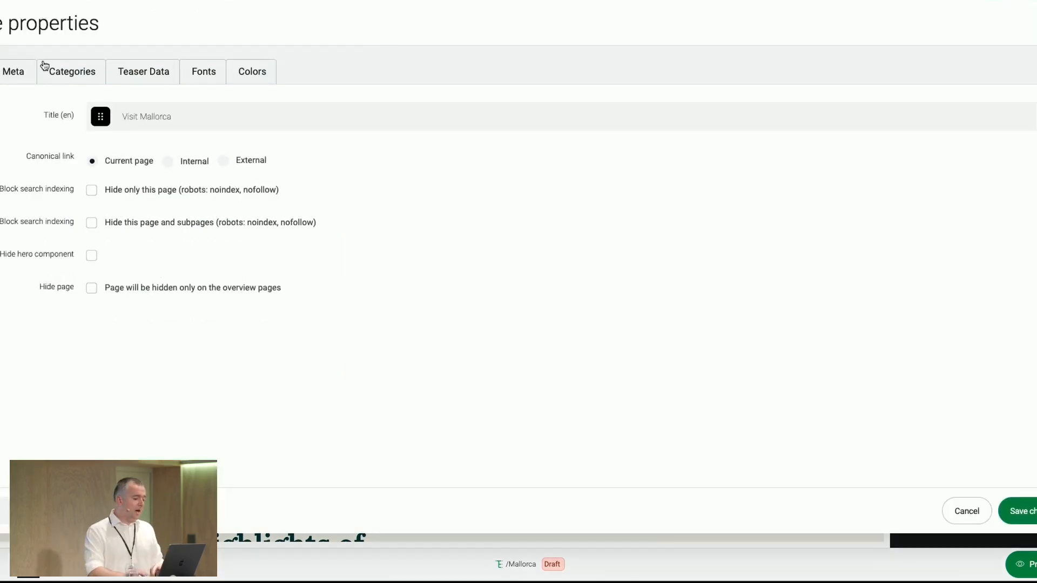
pyautogui.click(16, 74)
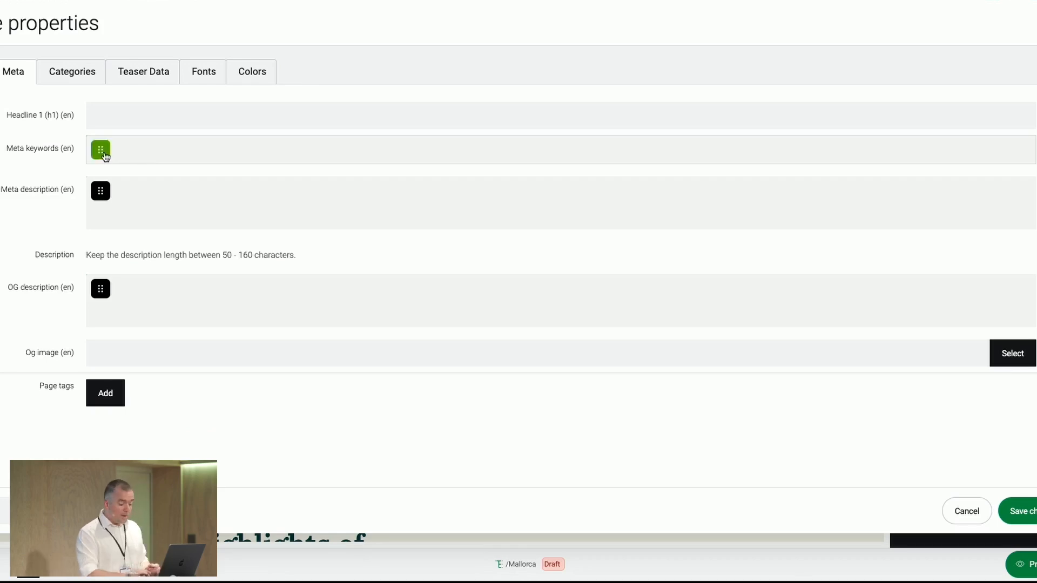
pyautogui.click(105, 154)
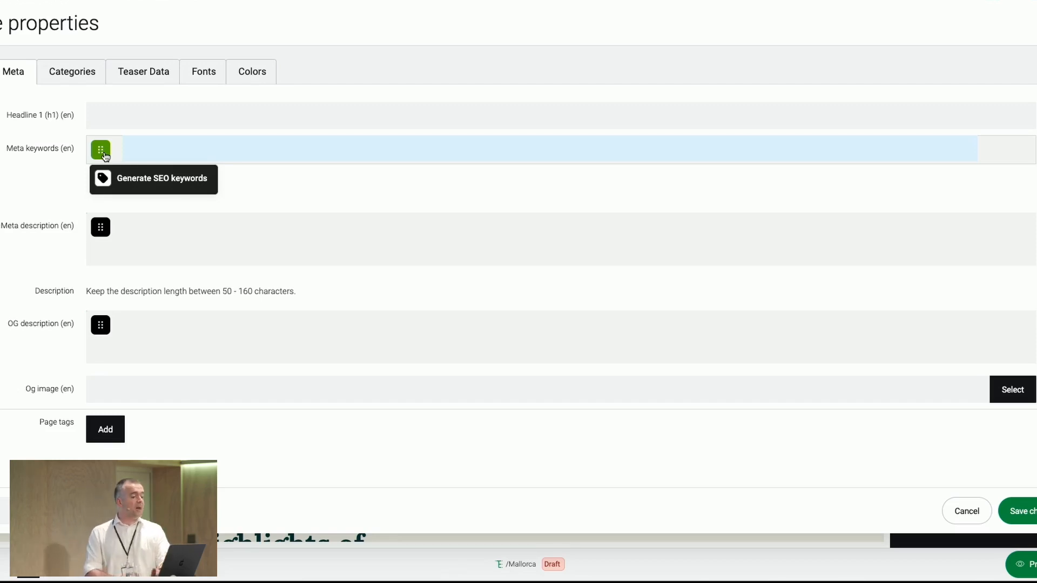
pyautogui.click(131, 185)
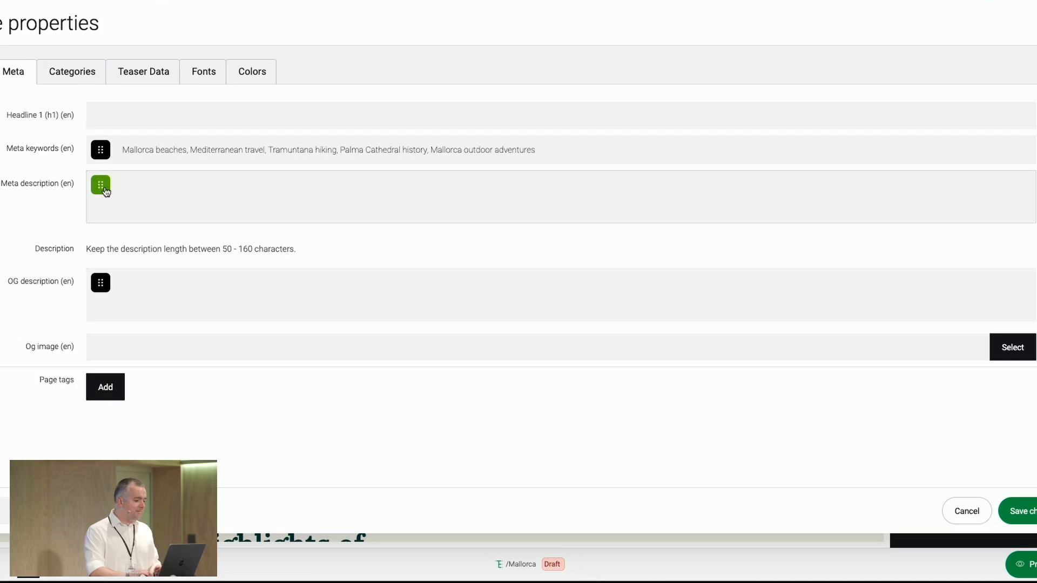
# - Generate an SEO description for the page's English meta description and save the page properties
pyautogui.moveTo(106, 191)
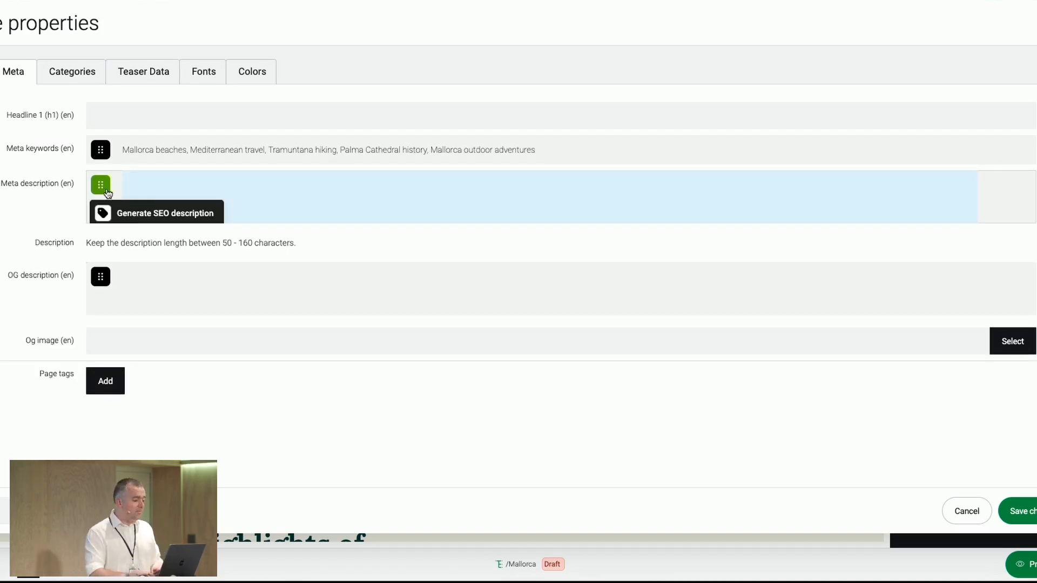
pyautogui.click(130, 209)
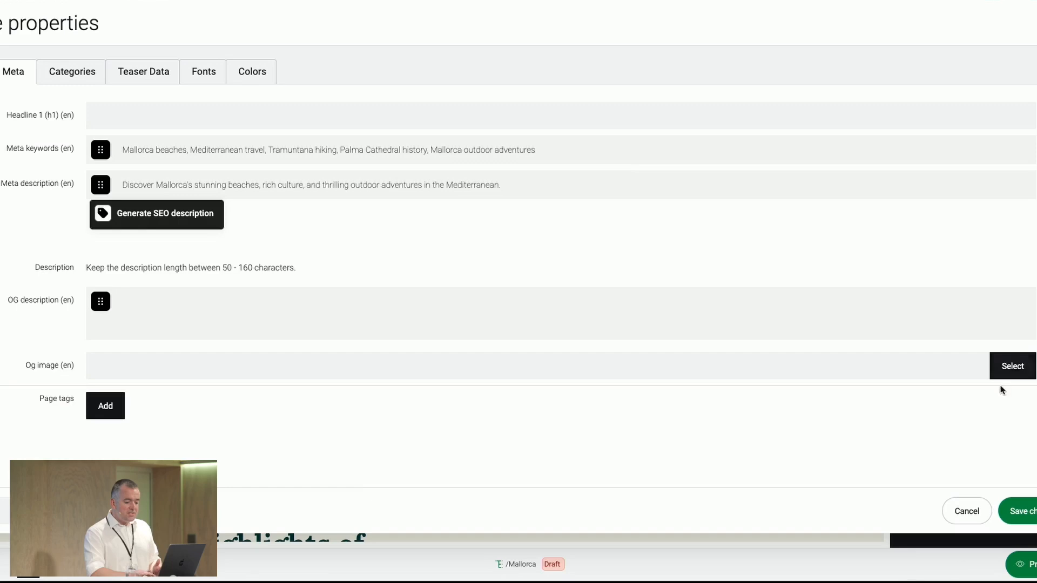
pyautogui.click(1018, 510)
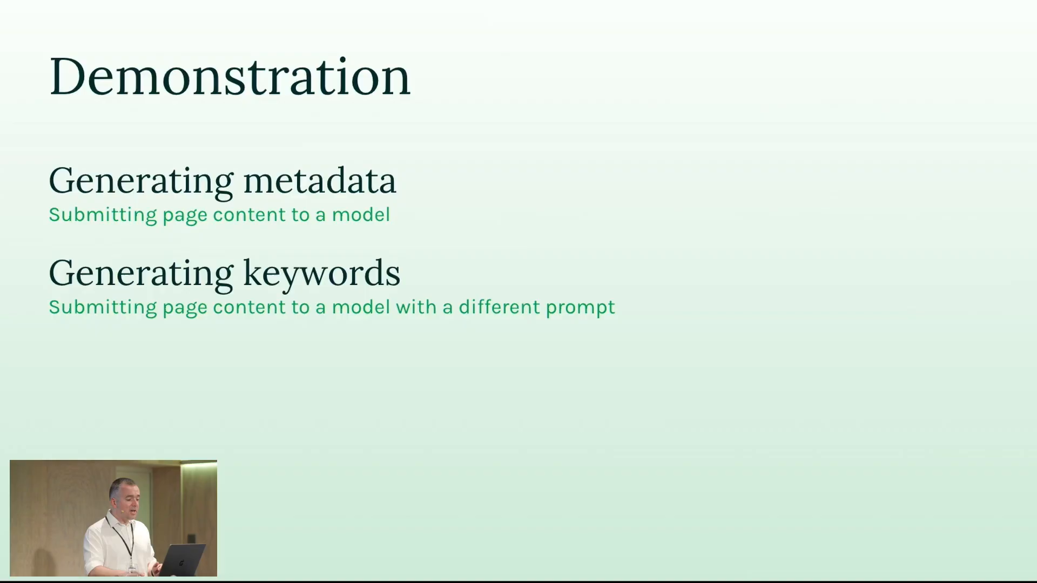
# - Return to the presentation and advance to the quote slide about optimising content for search retrieval
pyautogui.press('Right')
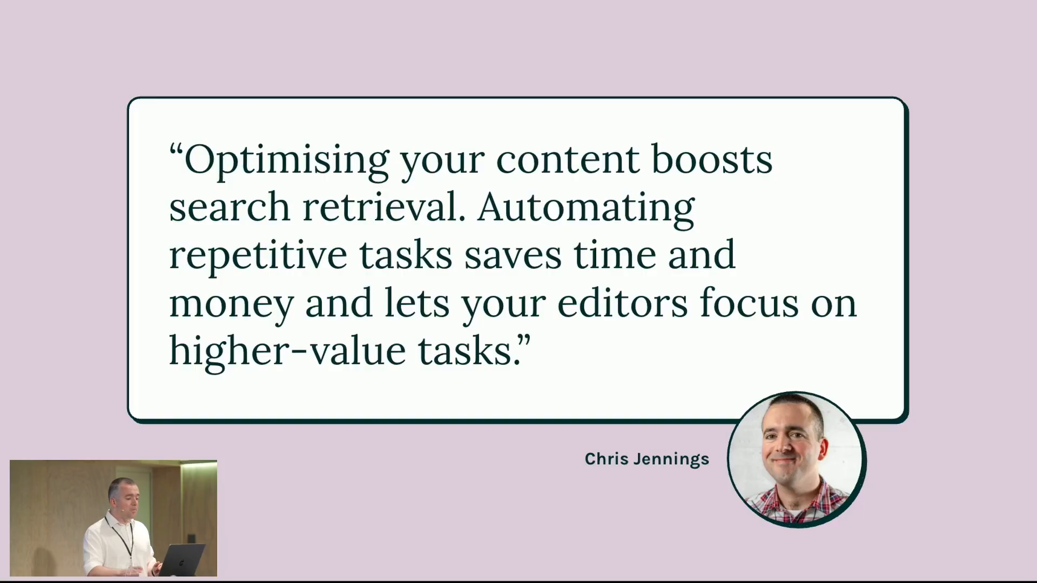